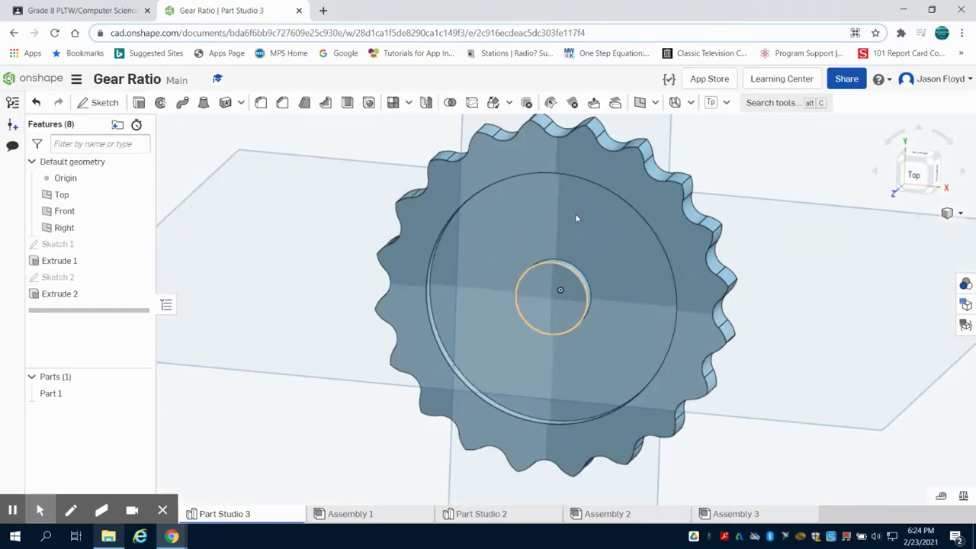
Edit Sketch 2 and set the inner hub circle's diameter to 0.75 in.
scroll(538, 258, down, 2)
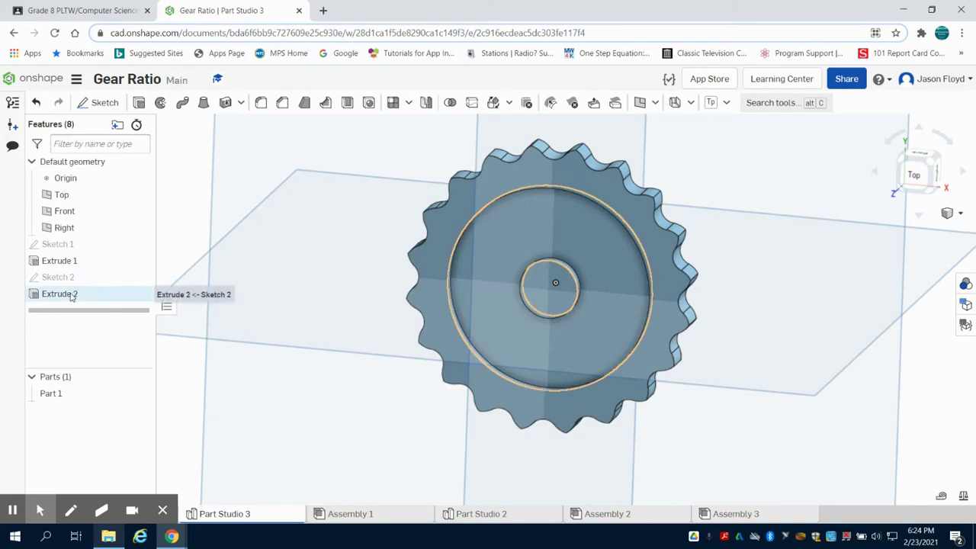
click(72, 277)
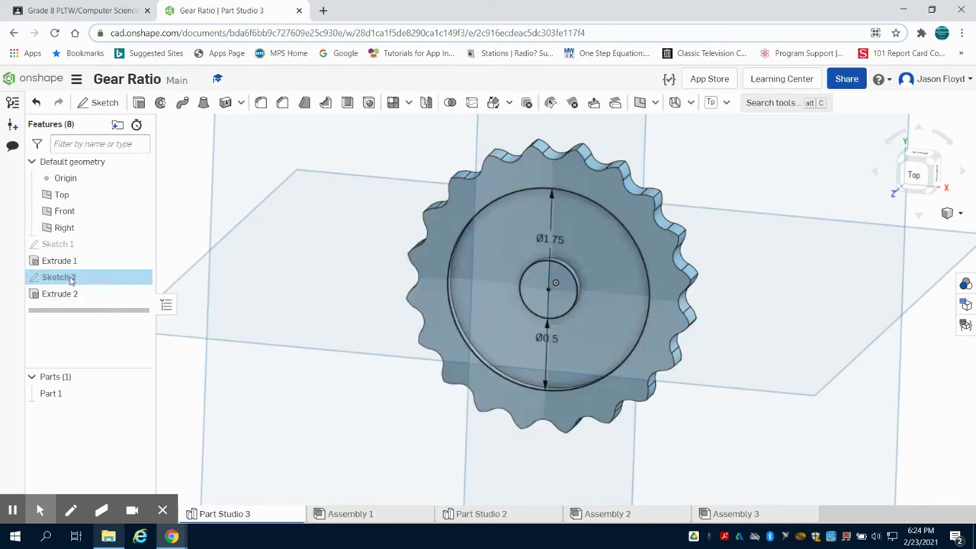
double_click(72, 277)
click(552, 338)
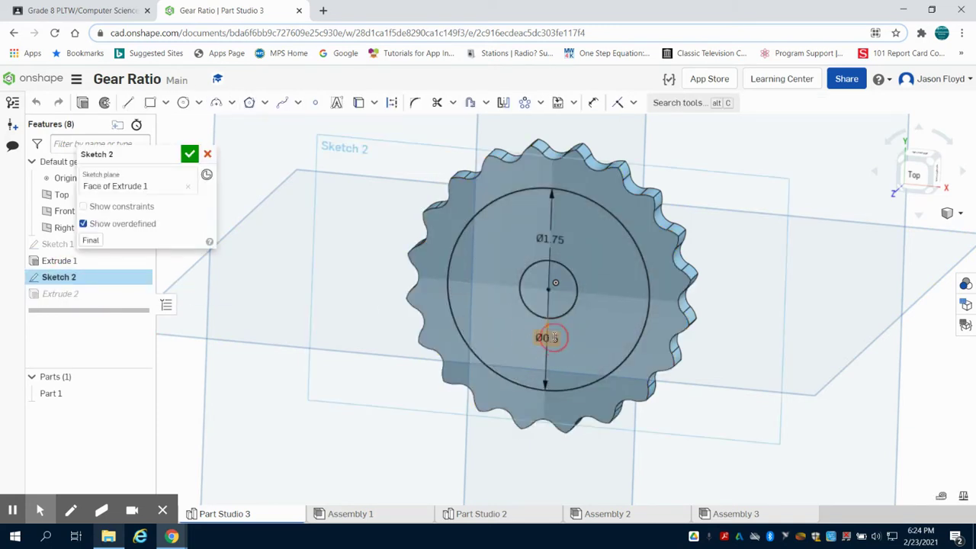
double_click(552, 338)
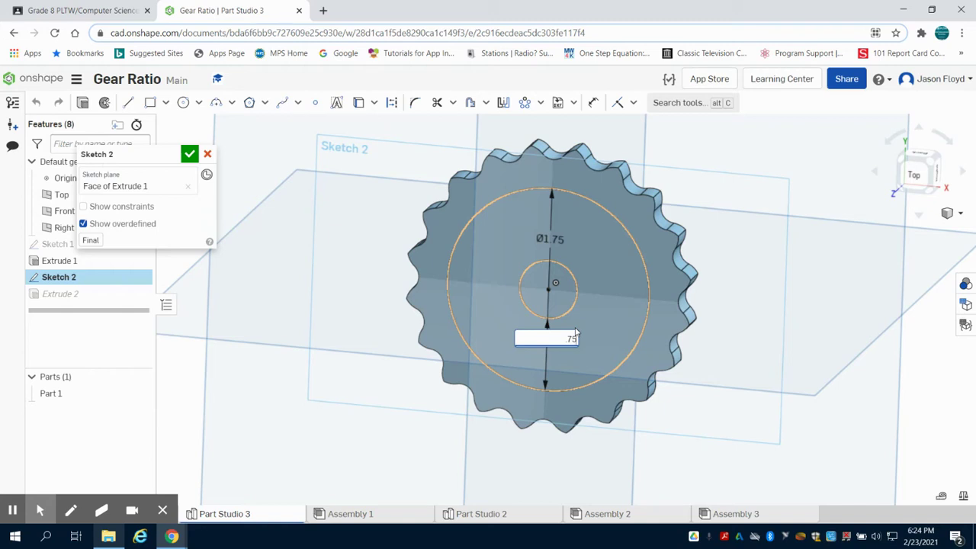
key(Return)
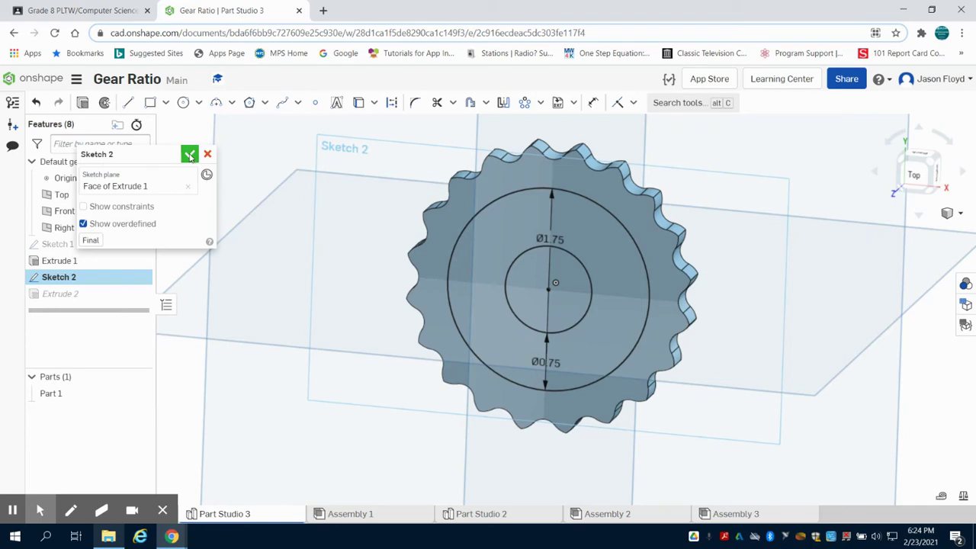
click(190, 156)
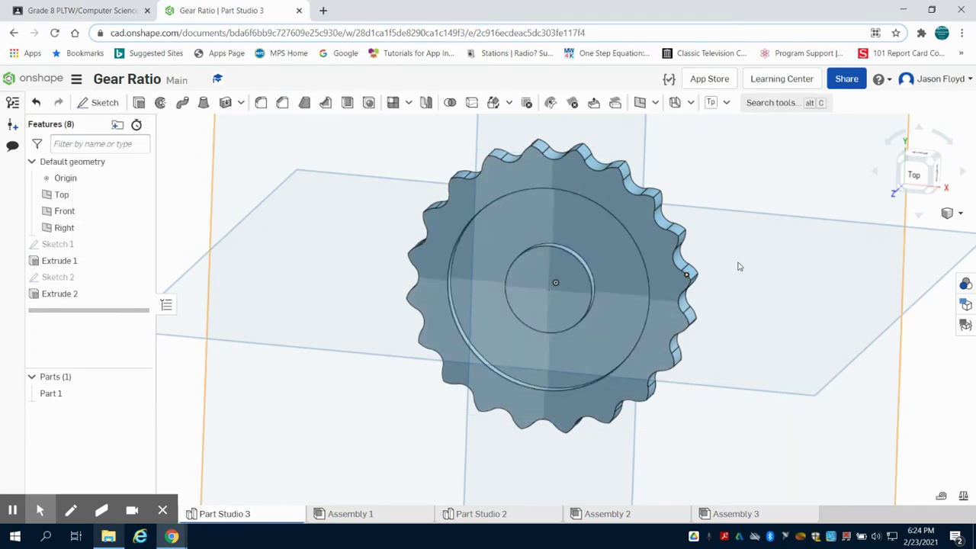
Start a sketch on the gear's central hub face and draw a 0.5 in diameter circle centred on the origin.
right_drag(763, 264, 772, 238)
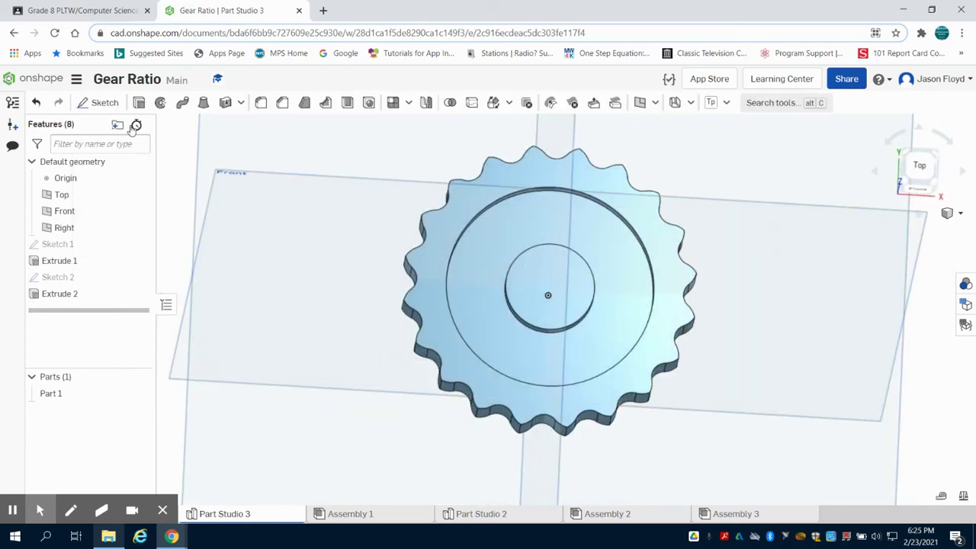
click(107, 103)
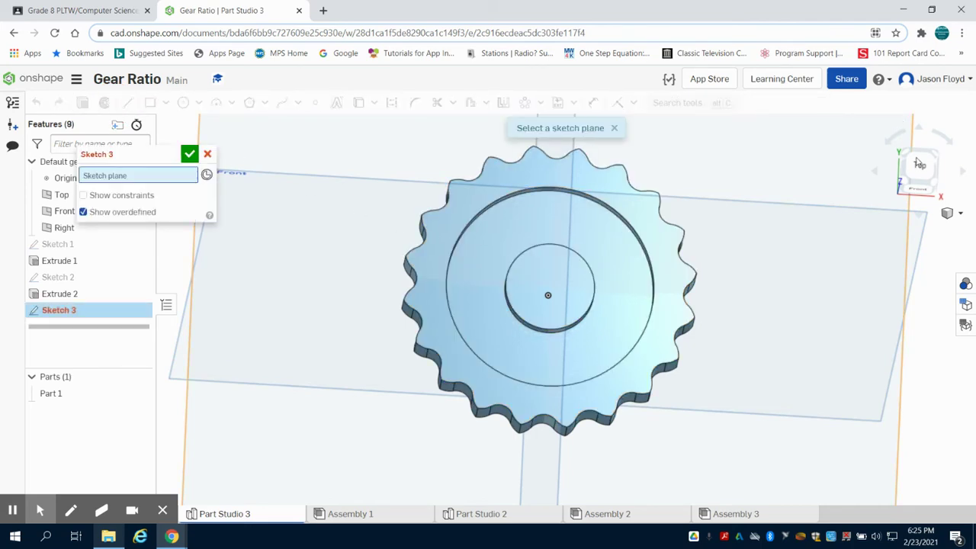
click(920, 165)
scroll(577, 299, up, 3)
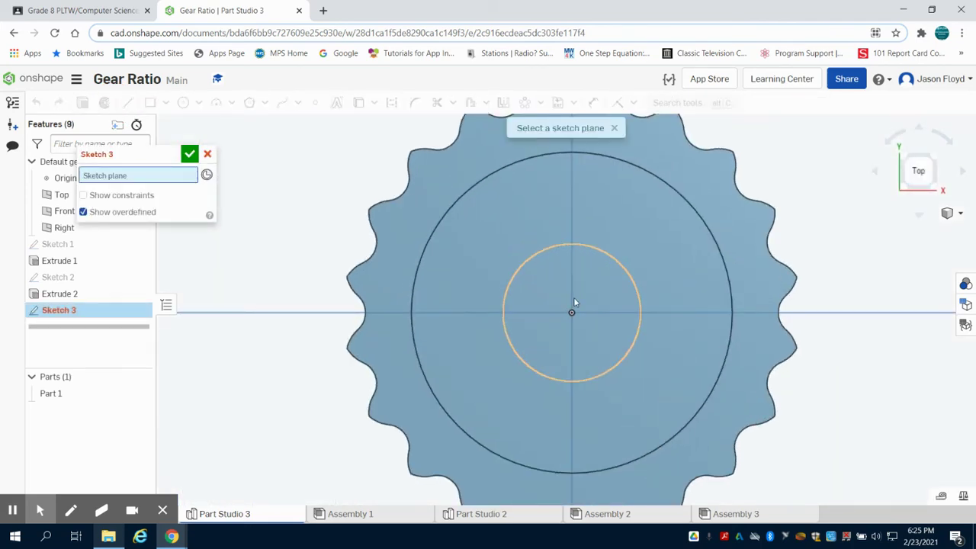
click(578, 299)
click(183, 102)
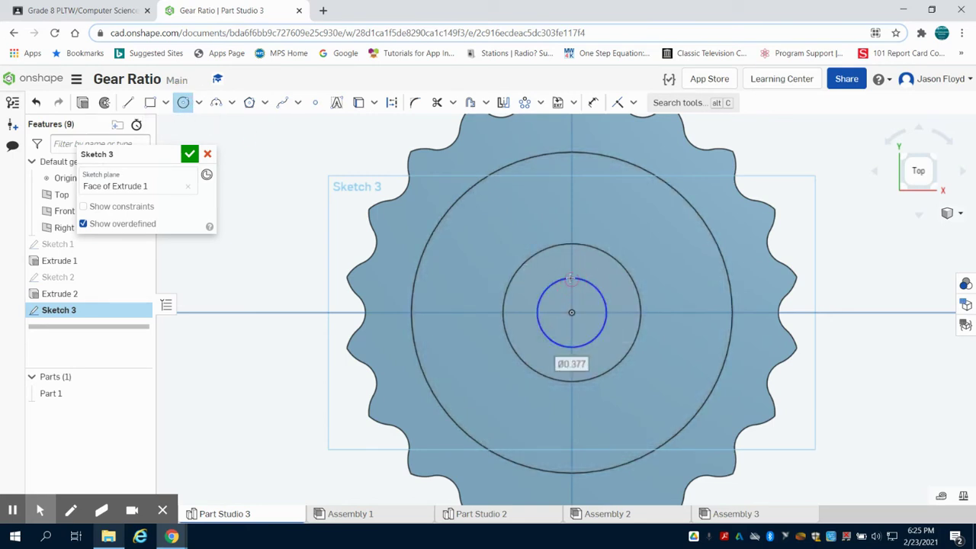
text(.5)
key(Return)
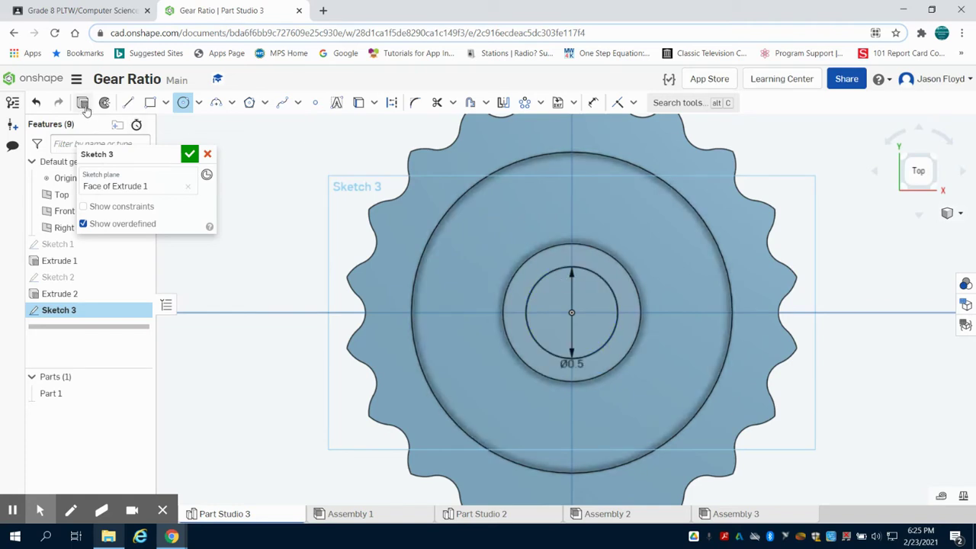
Extrude the hub circle as a blind Remove cut, 1 in deep, to make the axle hole.
click(83, 103)
click(153, 189)
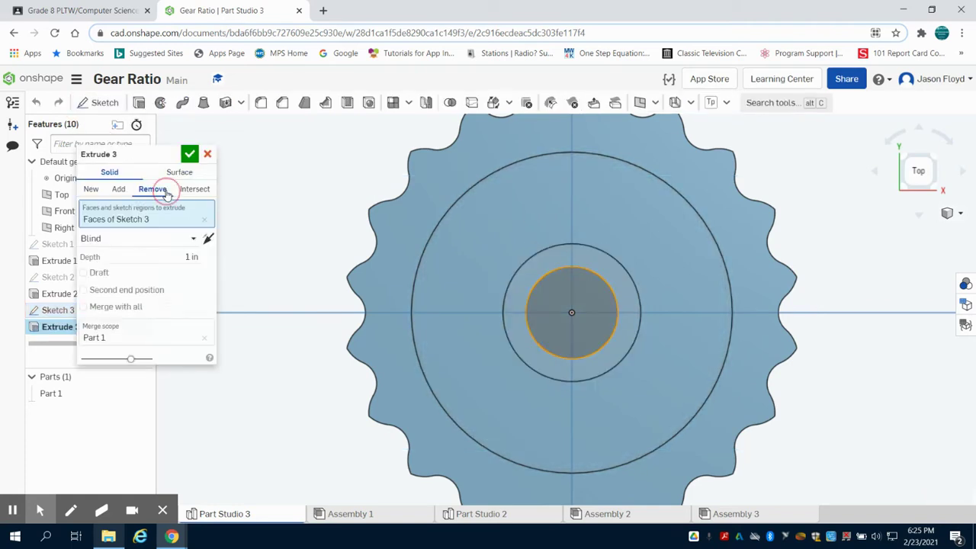
click(189, 154)
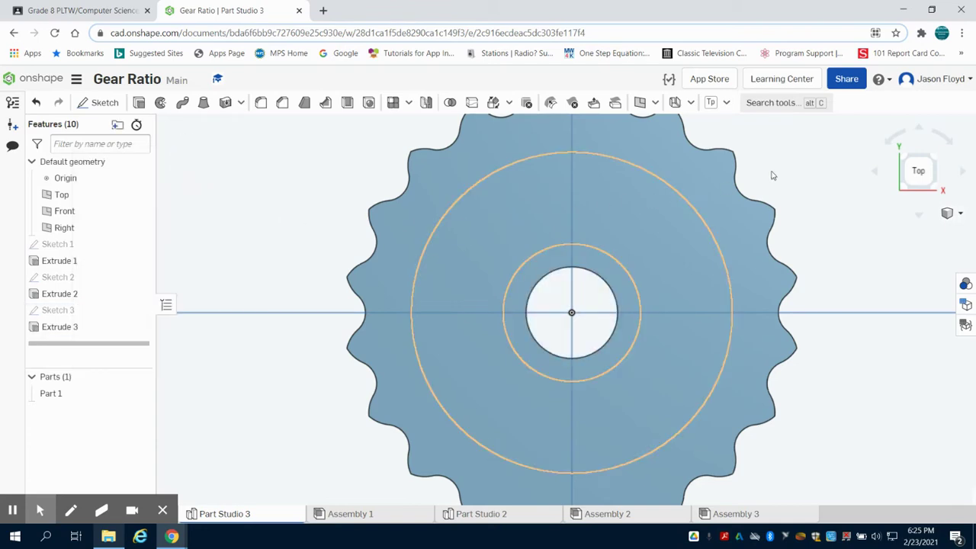
Change the gear part's appearance to red (FF0000) and show the model in isometric view.
click(813, 160)
right_drag(804, 178, 798, 188)
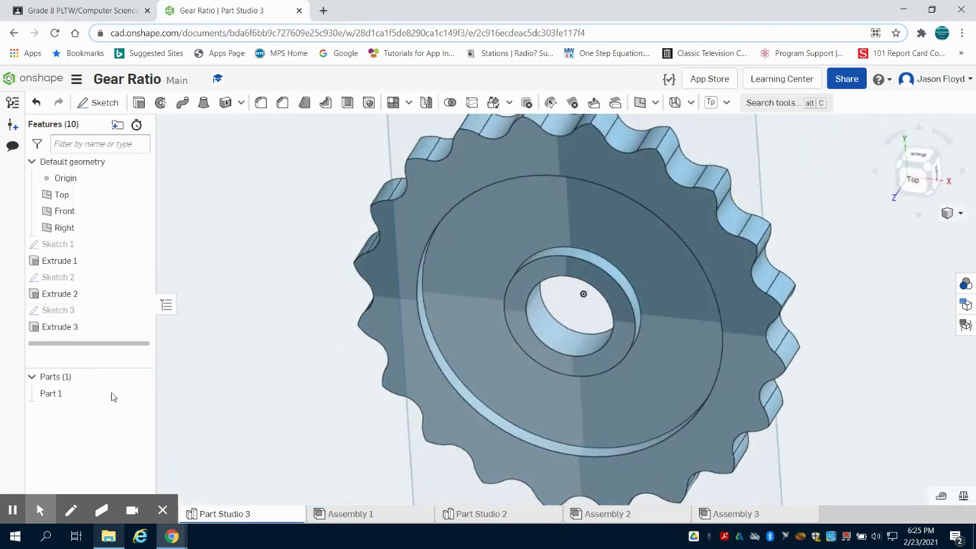
right_click(63, 394)
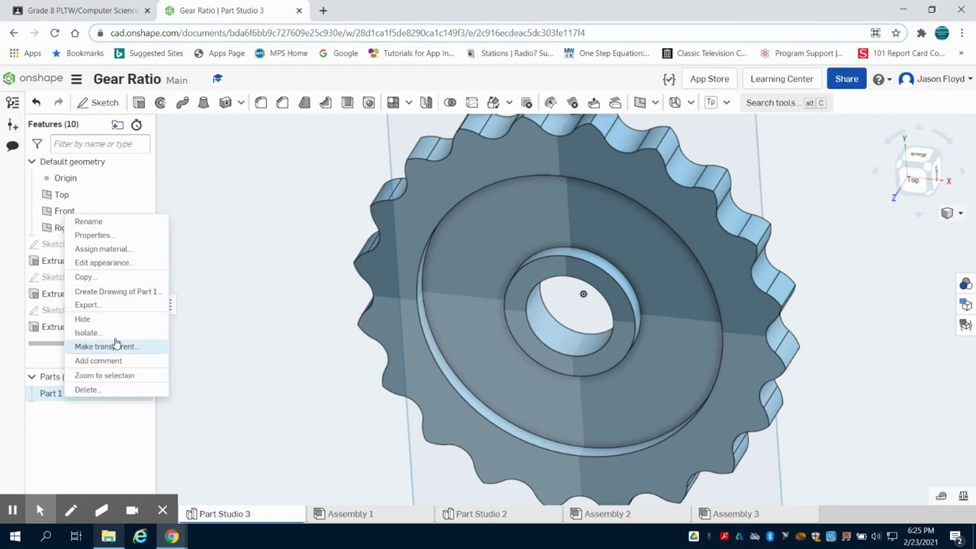
click(116, 262)
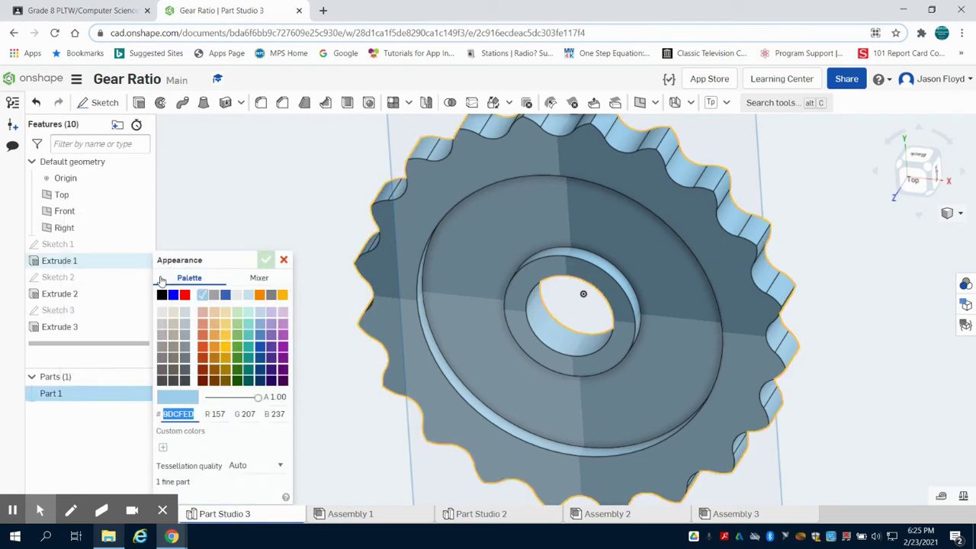
click(184, 296)
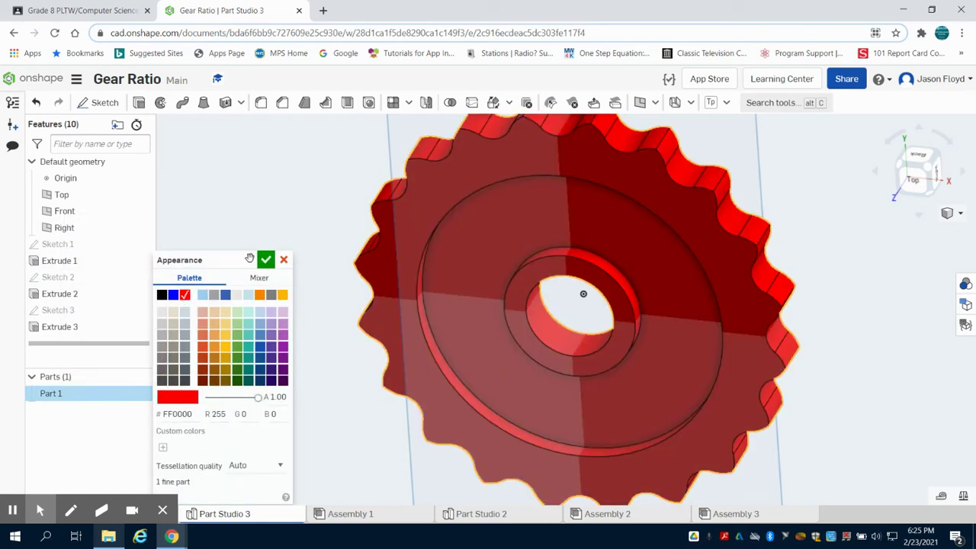
click(265, 261)
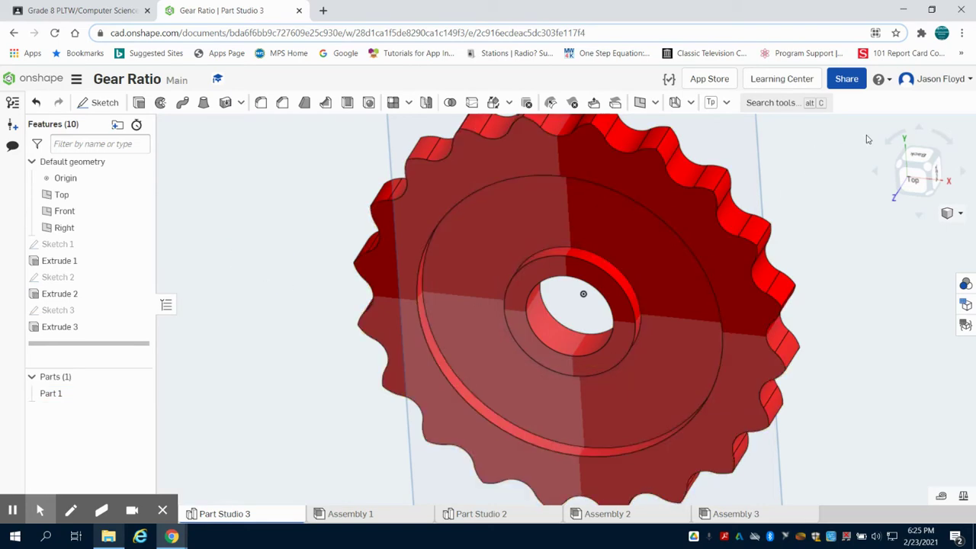
key(shift+7)
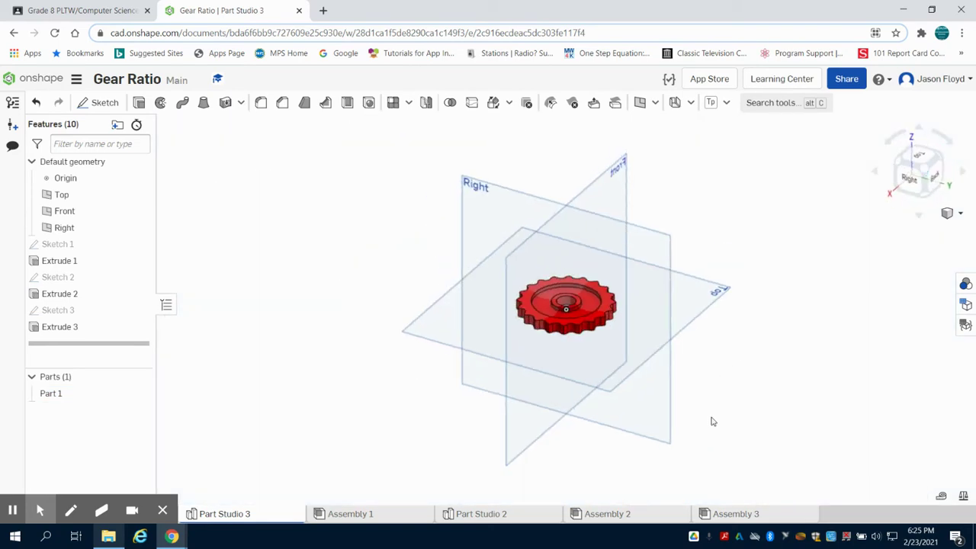
Create a new assembly in the Gear Ratio document.
click(733, 514)
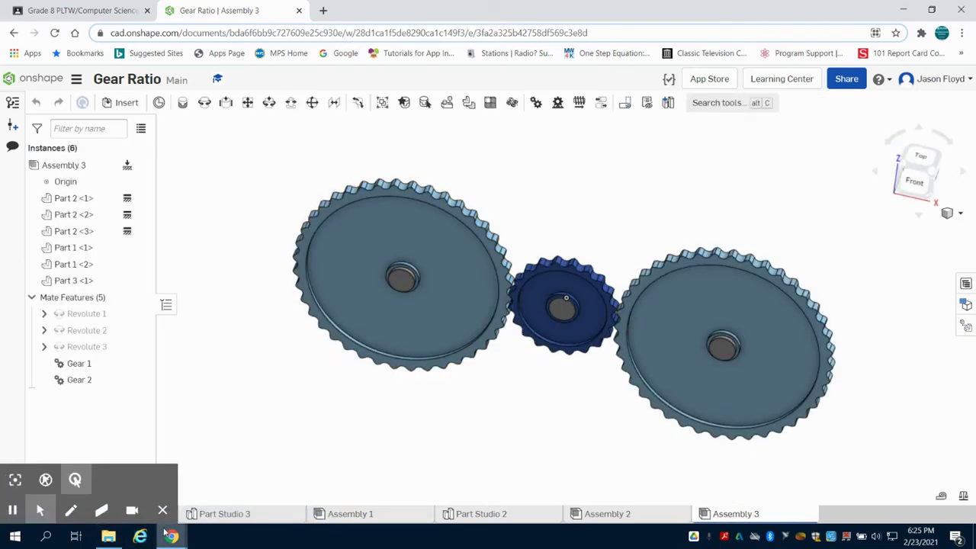
click(162, 511)
click(37, 515)
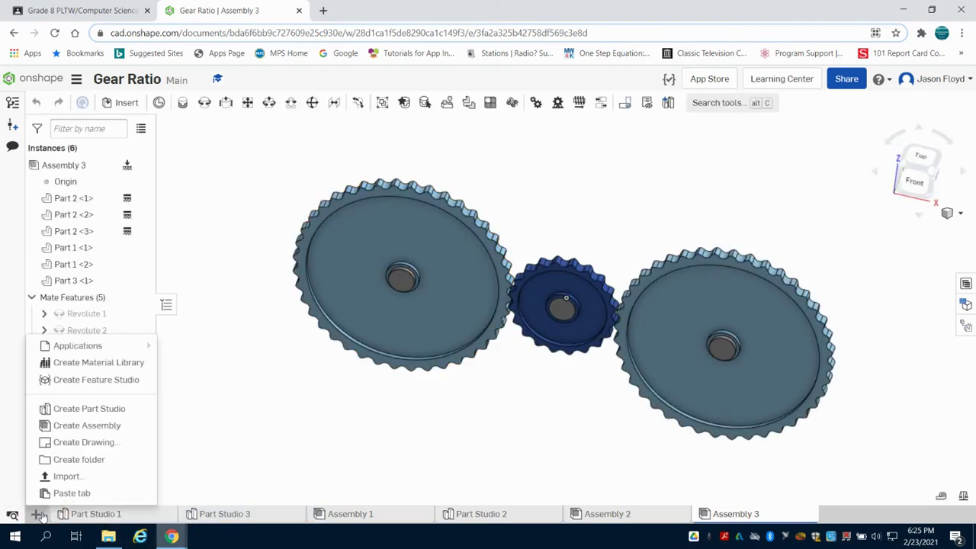
click(97, 427)
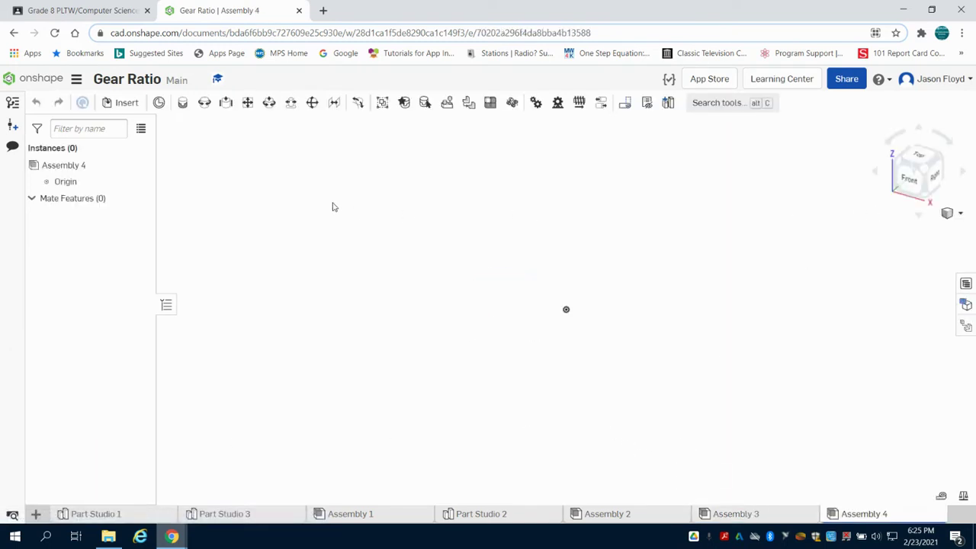
Insert the large gear, Part 1 of Part Studio 1, into the new assembly.
click(124, 103)
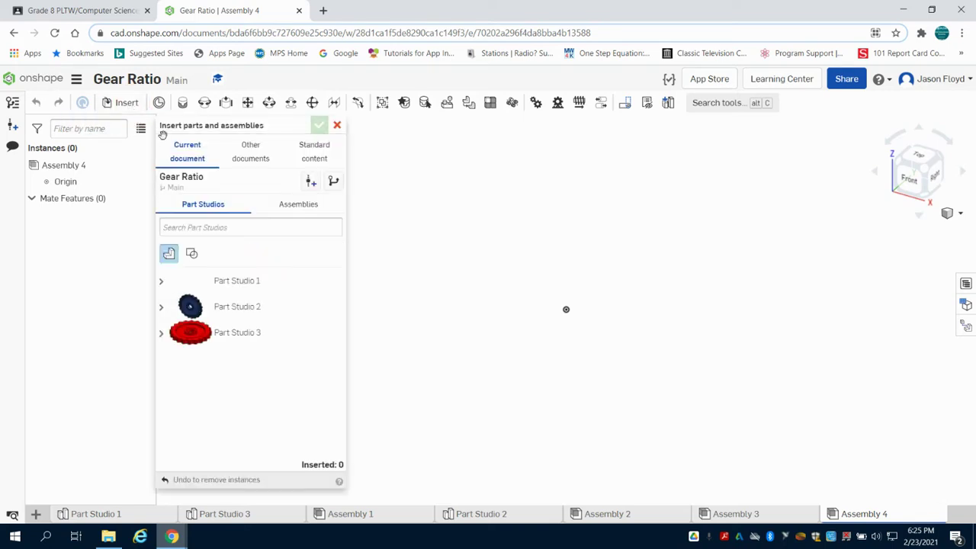
click(165, 290)
click(162, 284)
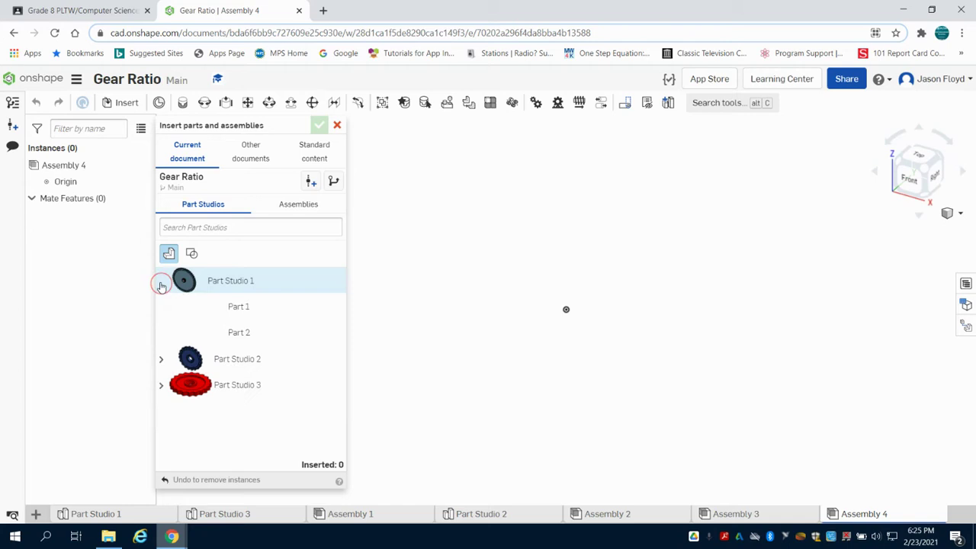
click(221, 307)
click(558, 268)
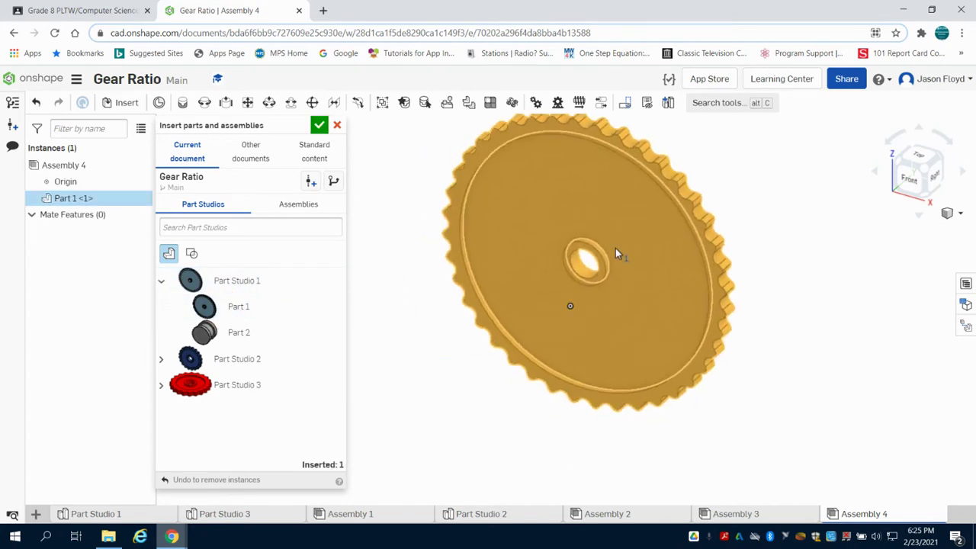
Insert two instances of the axle pin, Part 2 of Part Studio 1, and move the second one in front of the large gear.
click(251, 332)
click(388, 259)
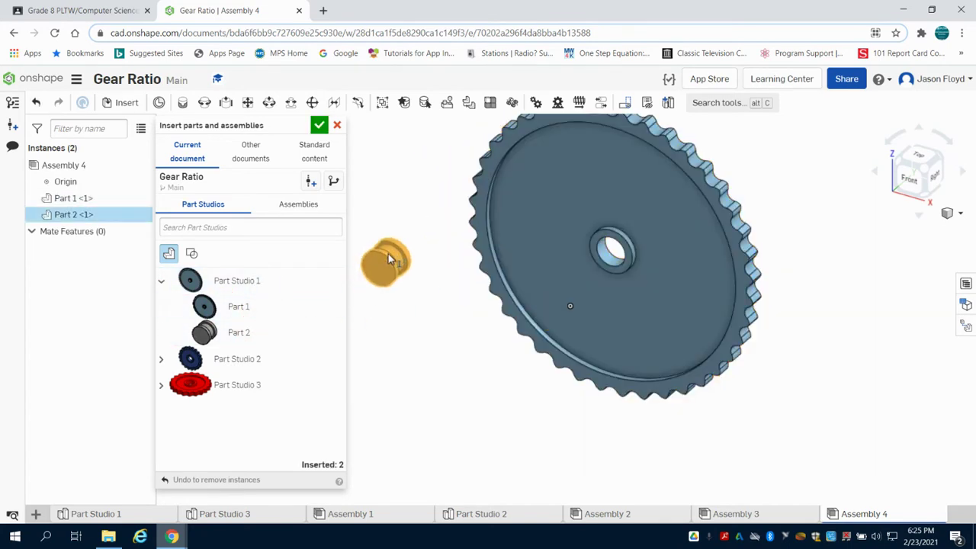
click(252, 332)
click(398, 338)
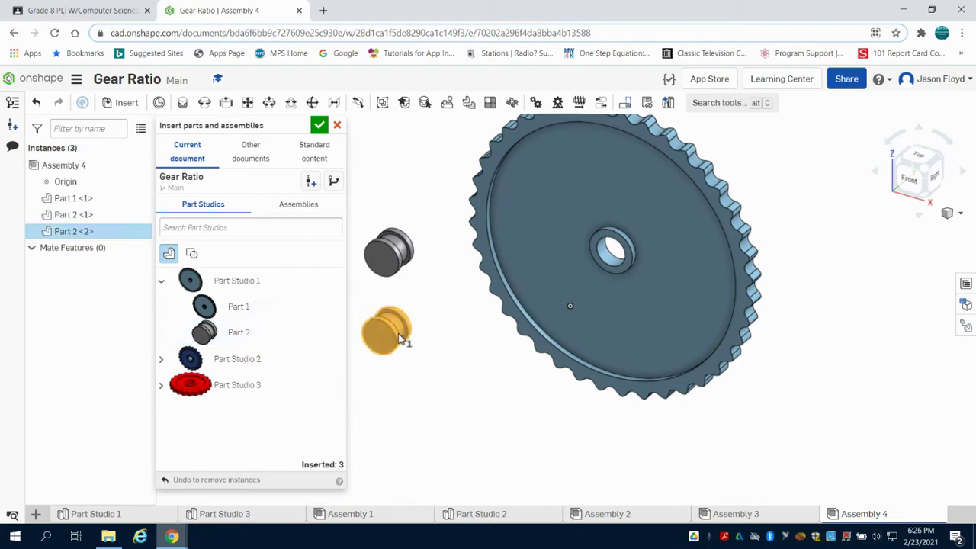
drag(385, 334, 576, 324)
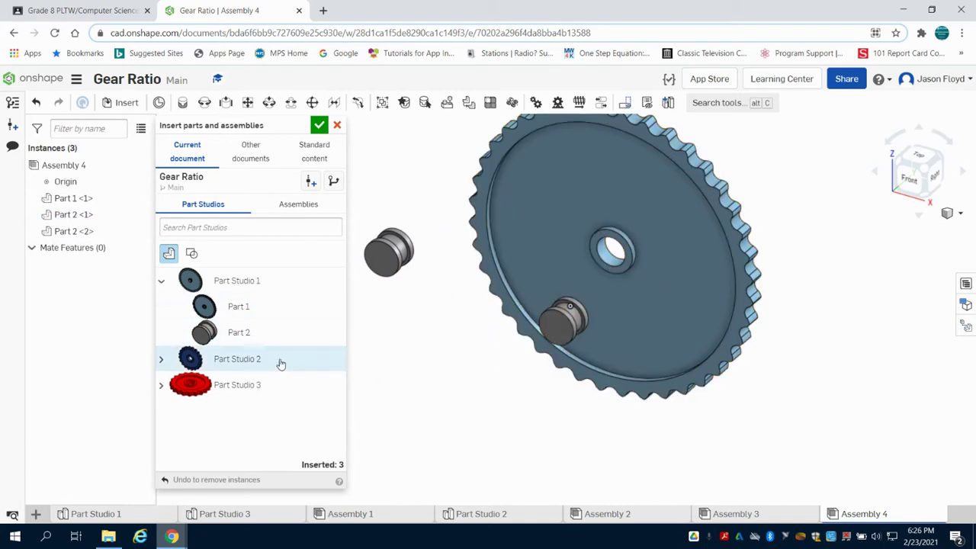
Insert the red gear from Part Studio 3, placing it below the pins, and finish inserting parts.
click(217, 389)
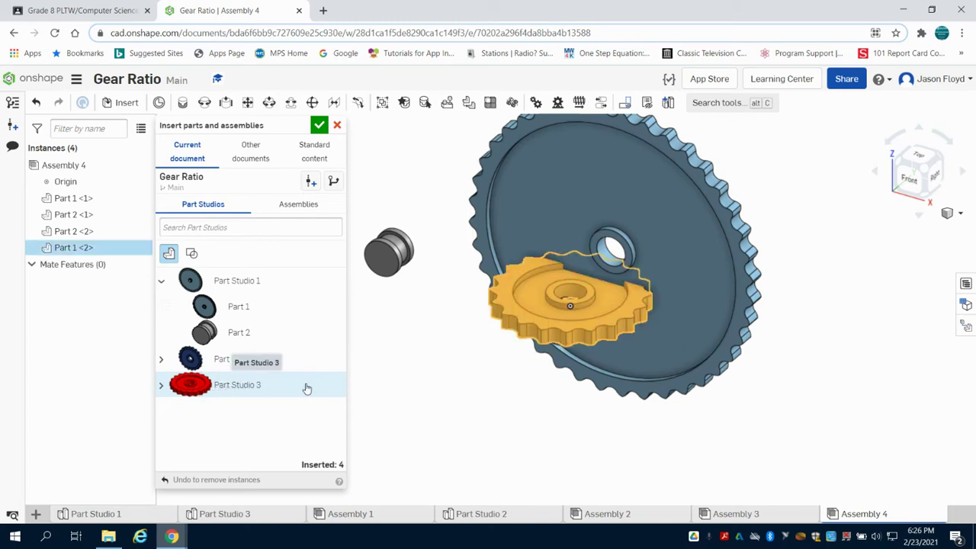
click(900, 294)
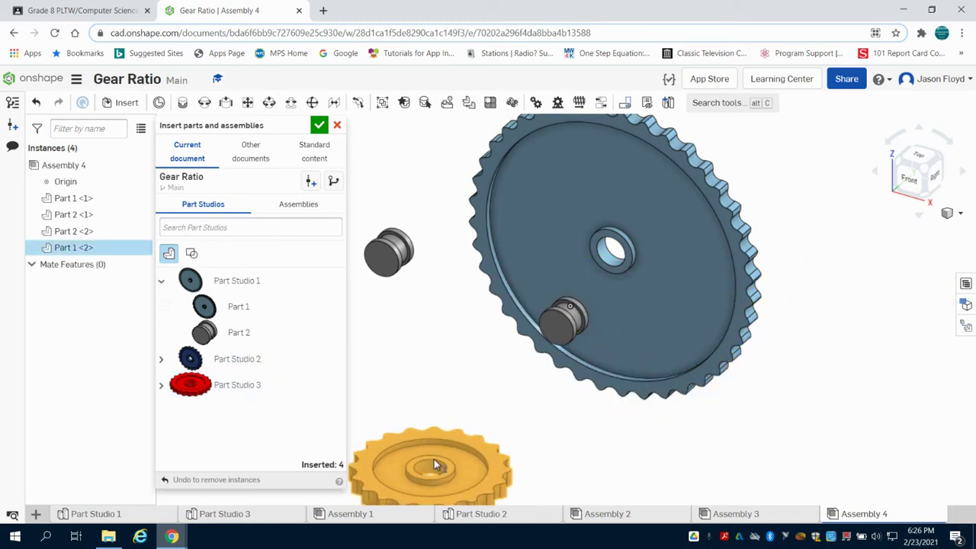
click(408, 468)
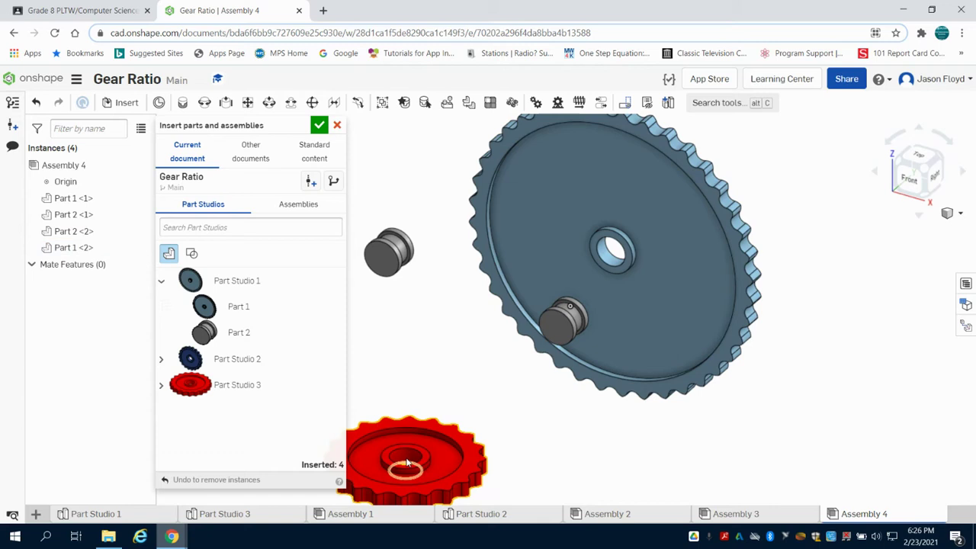
scroll(415, 449, down, 1)
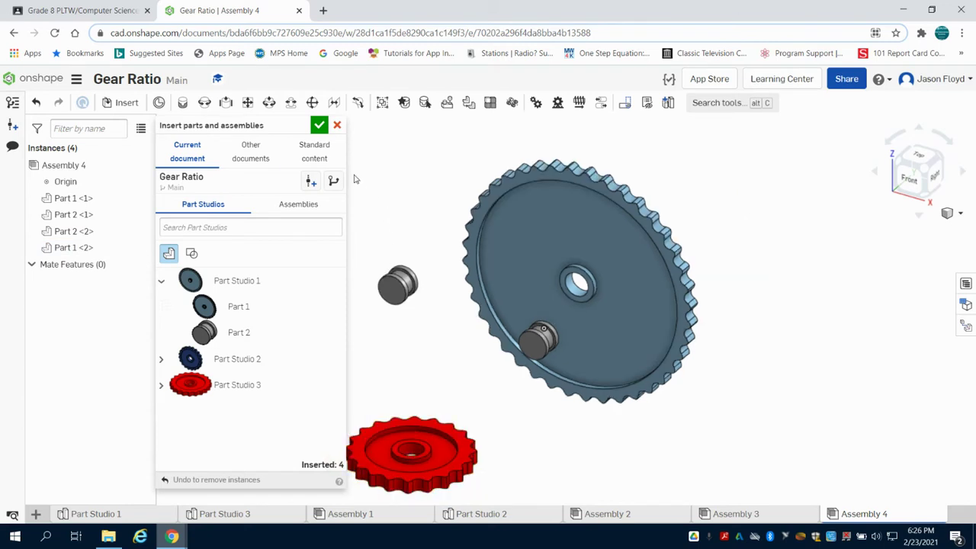
click(318, 124)
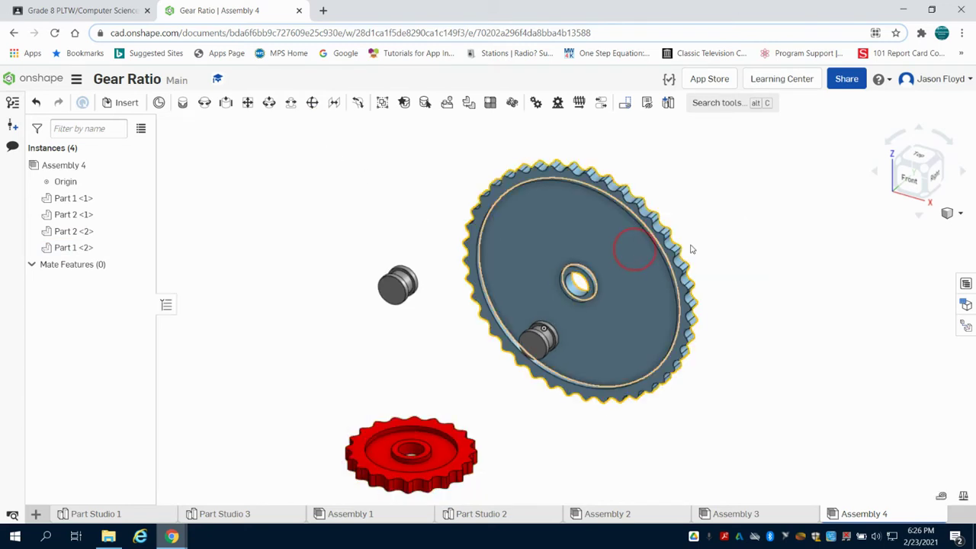
Move the large gear away from the two axle pins so that they stand clear.
drag(691, 249, 876, 225)
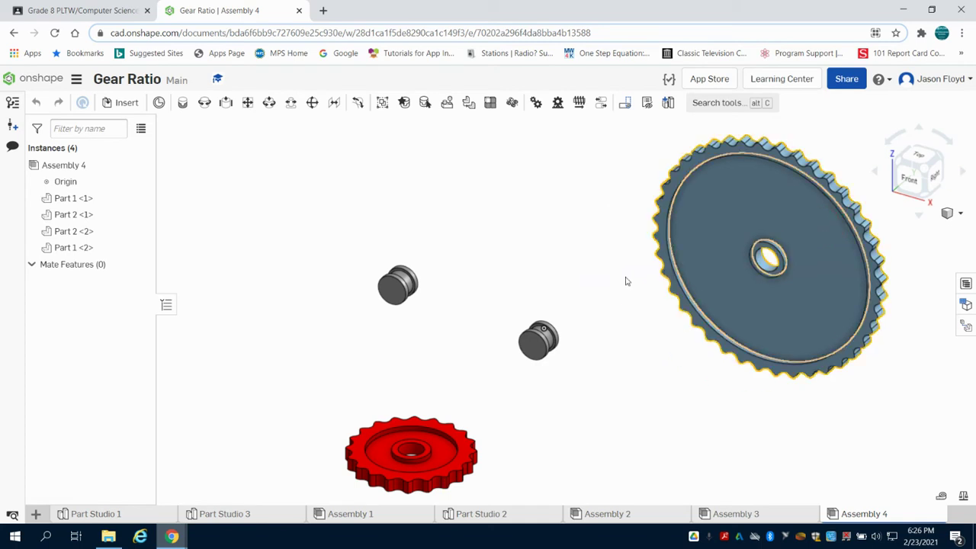
scroll(538, 342, up, 2)
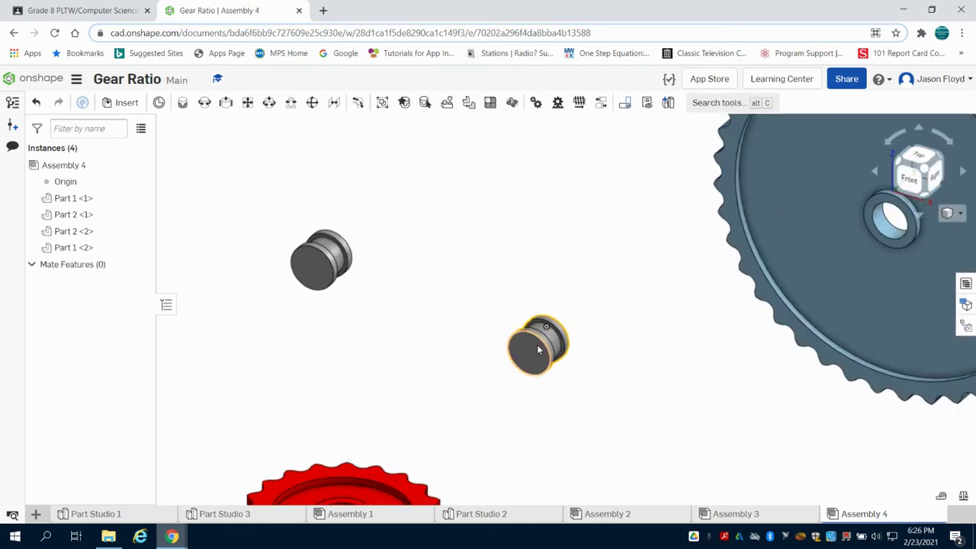
Fix the axle pin nearest the large gear, Part 2 <2>, in place.
right_click(537, 350)
click(582, 185)
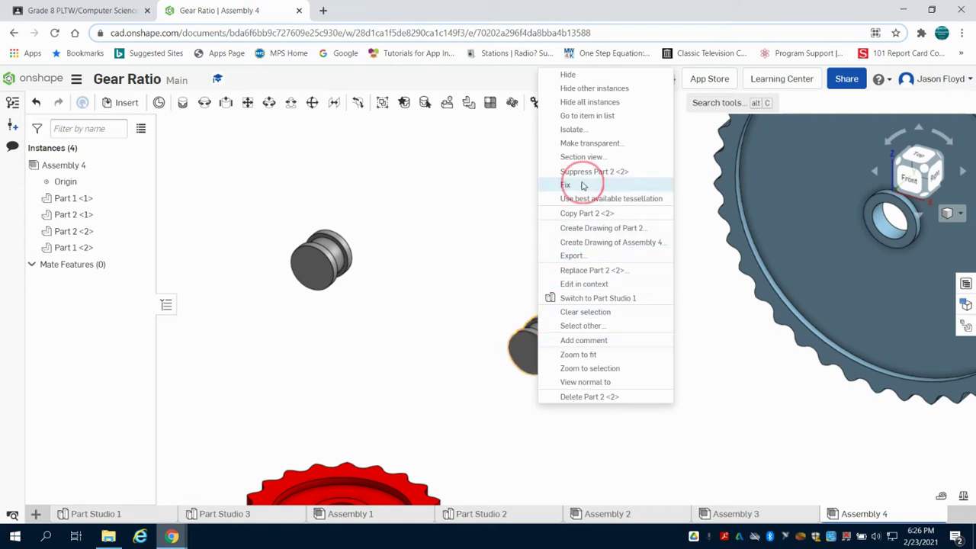
scroll(574, 285, down, 2)
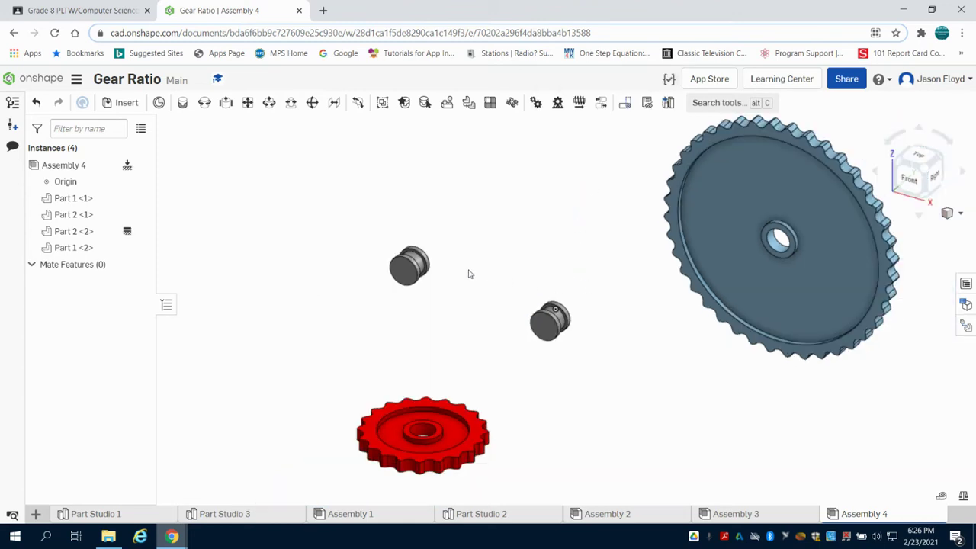
Add a revolute mate between the fixed pin's middle cylinder and the large gear's axle hole.
click(203, 104)
scroll(567, 334, up, 5)
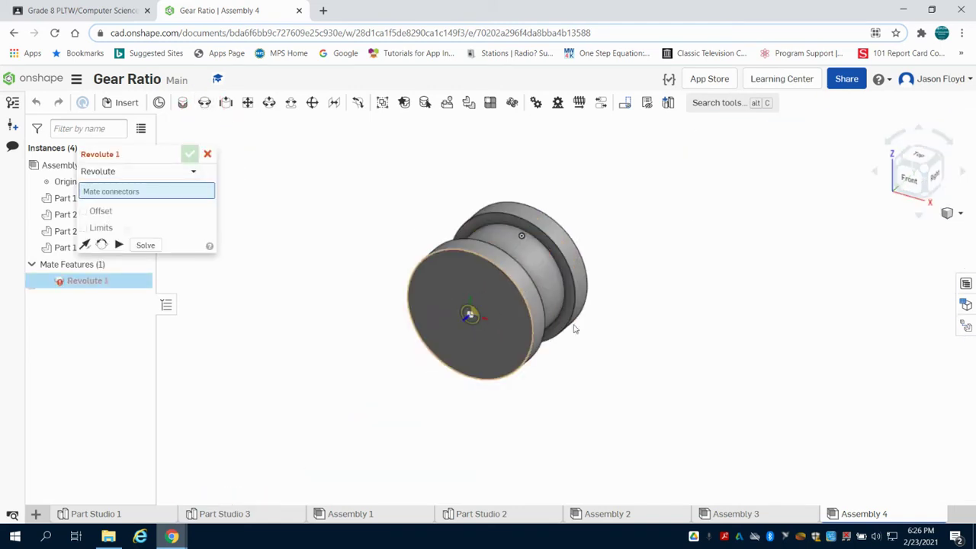
right_drag(662, 343, 626, 338)
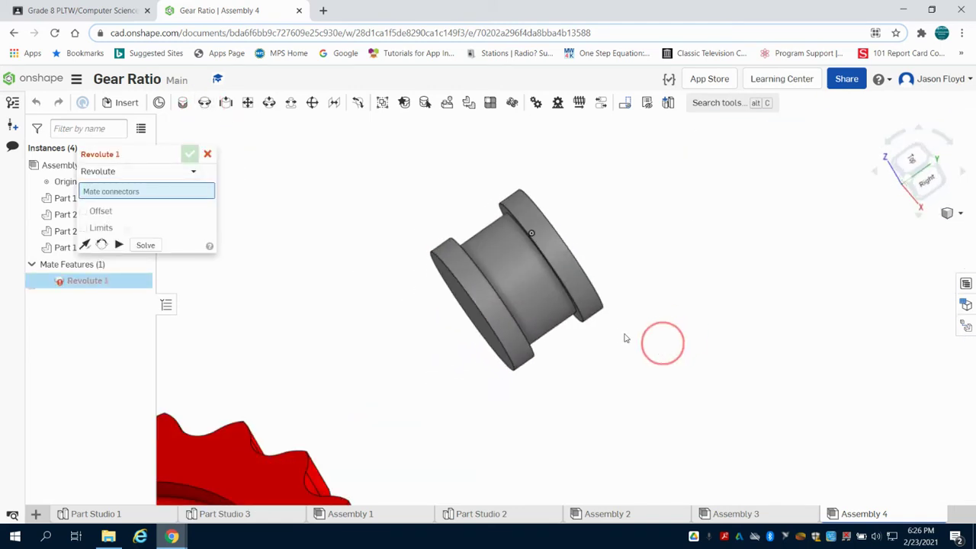
click(521, 298)
scroll(553, 297, down, 5)
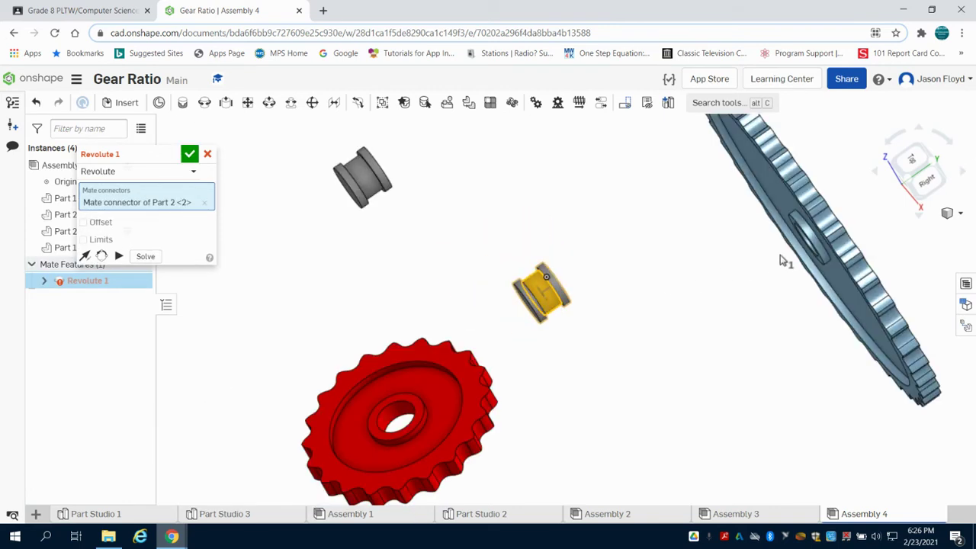
scroll(785, 305, up, 3)
scroll(856, 211, up, 4)
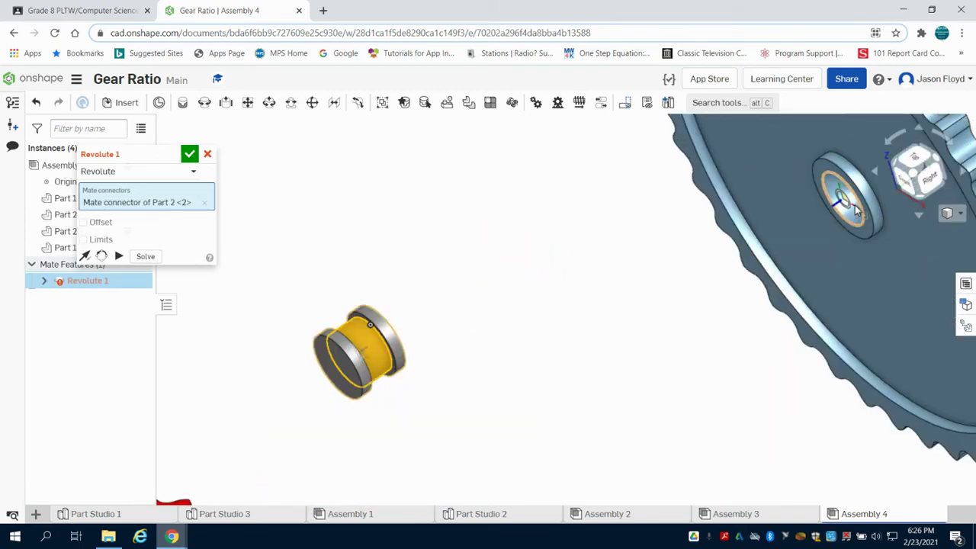
scroll(856, 211, up, 3)
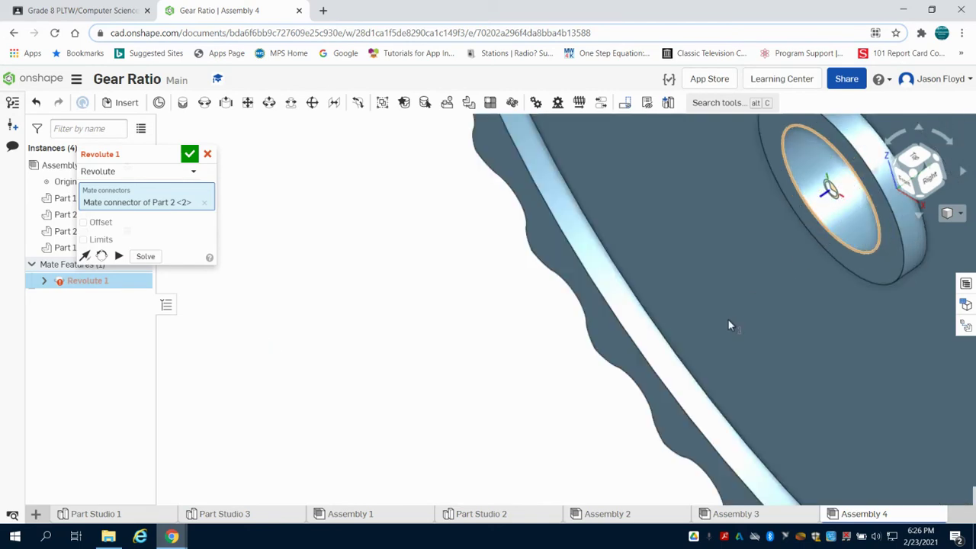
scroll(743, 312, down, 8)
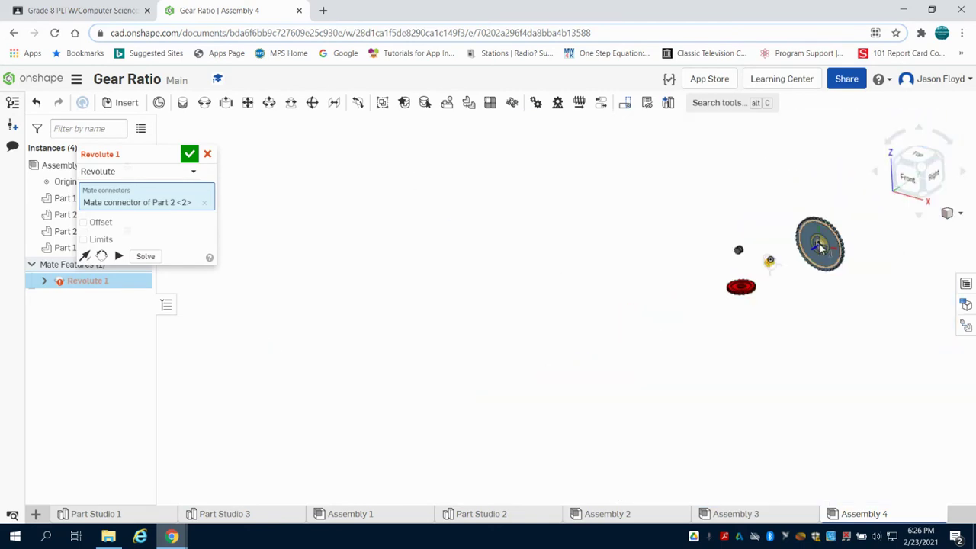
scroll(819, 242, up, 10)
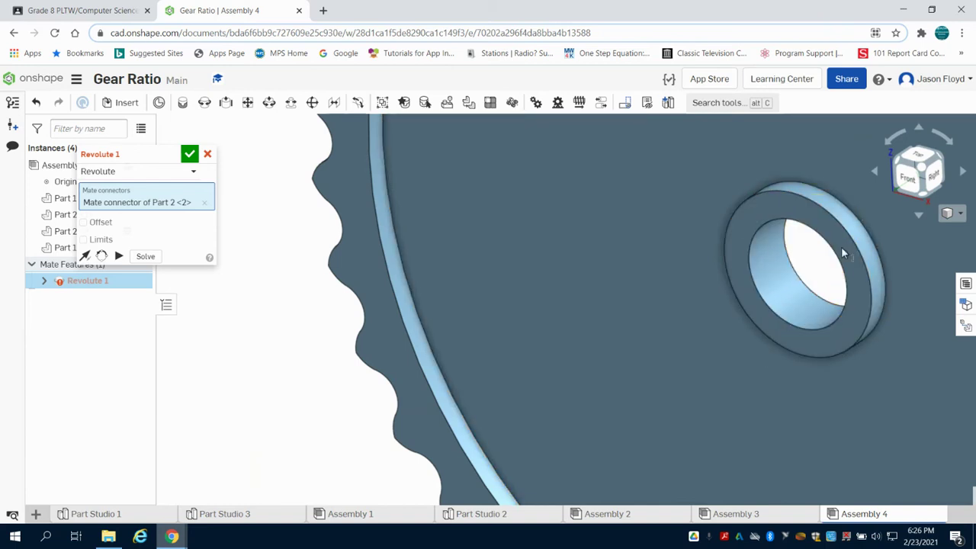
click(791, 314)
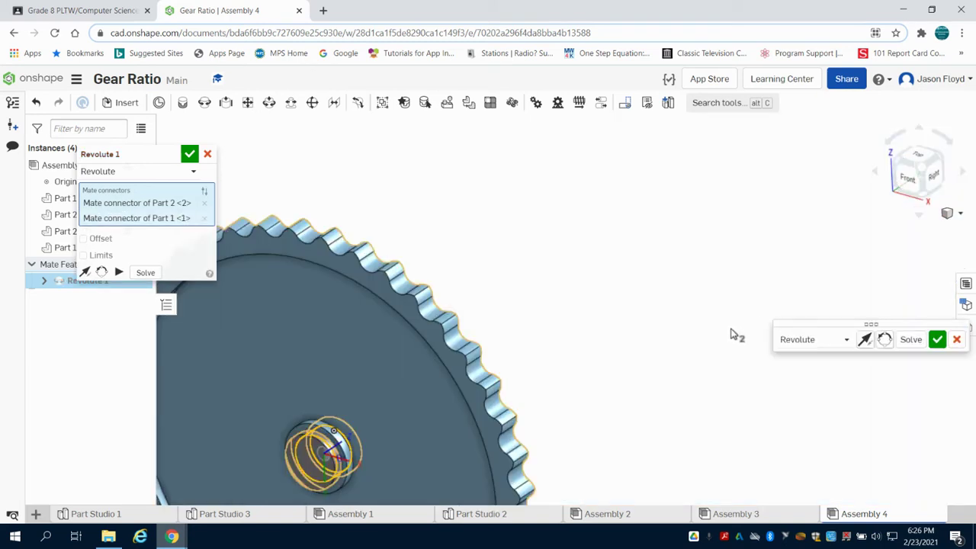
click(937, 339)
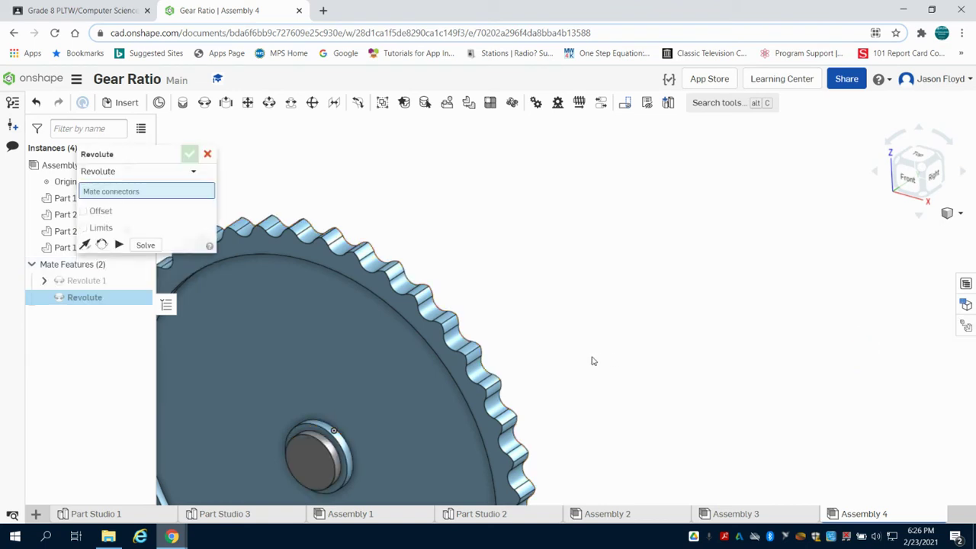
Try a revolute mate from the free axle pin to the red gear's axle hole, picking the pin first.
scroll(533, 363, down, 4)
scroll(524, 357, down, 3)
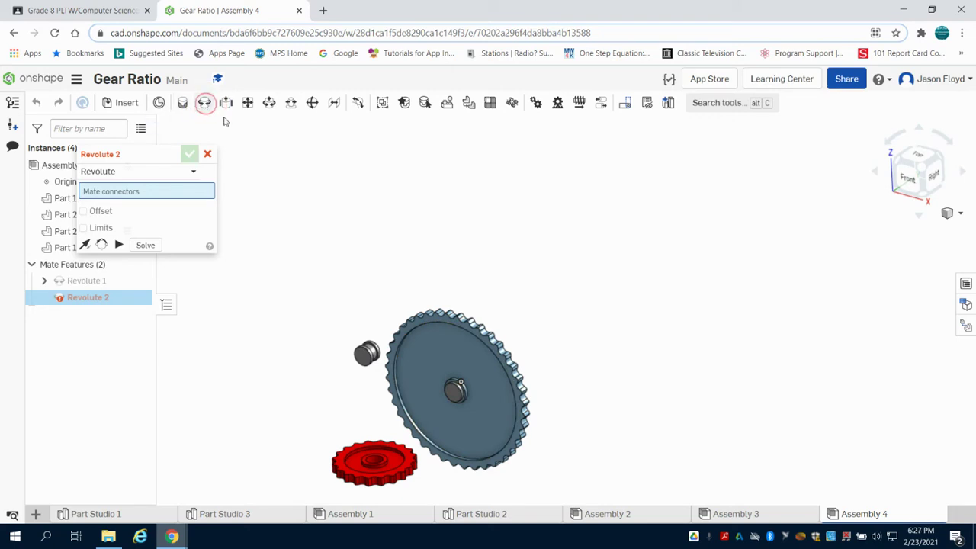
scroll(368, 353, up, 1)
scroll(368, 354, up, 3)
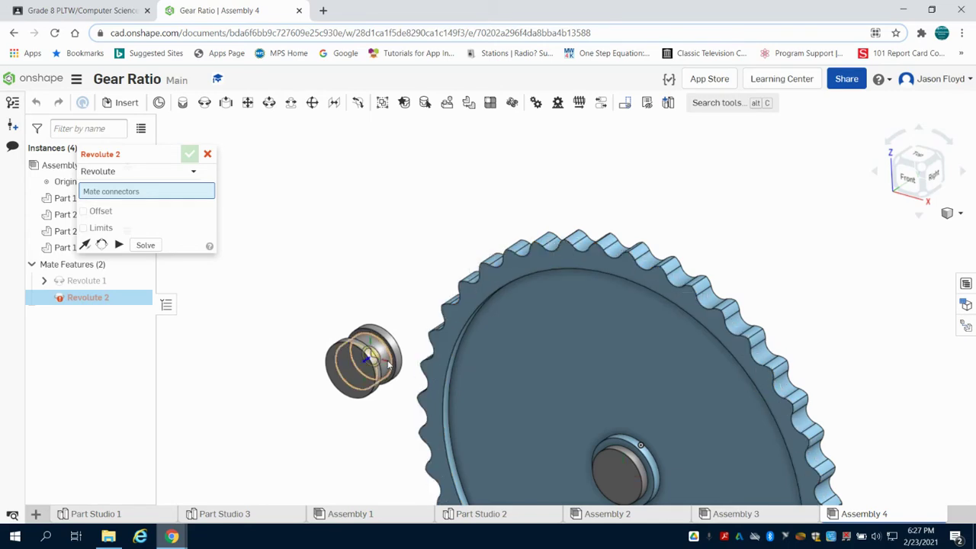
click(385, 365)
scroll(388, 370, down, 5)
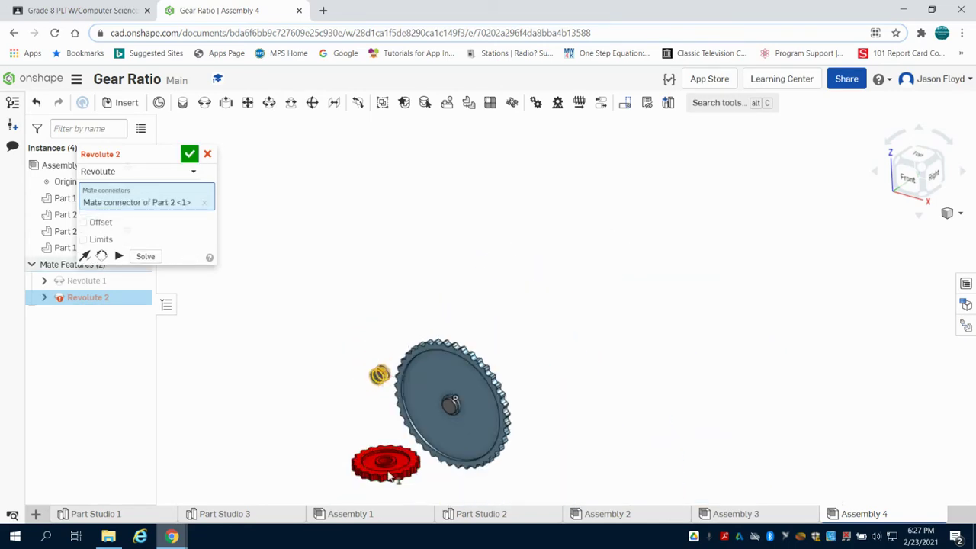
scroll(394, 477, up, 5)
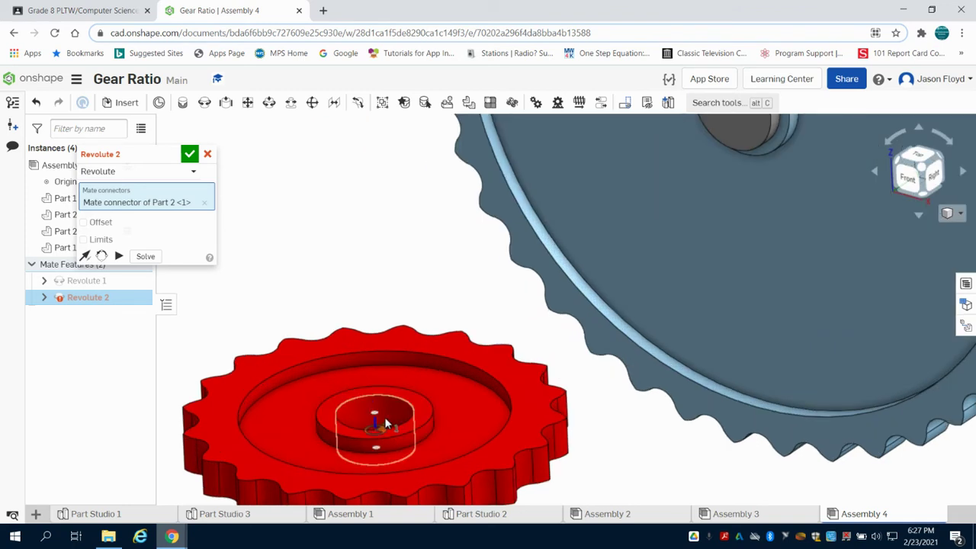
click(385, 424)
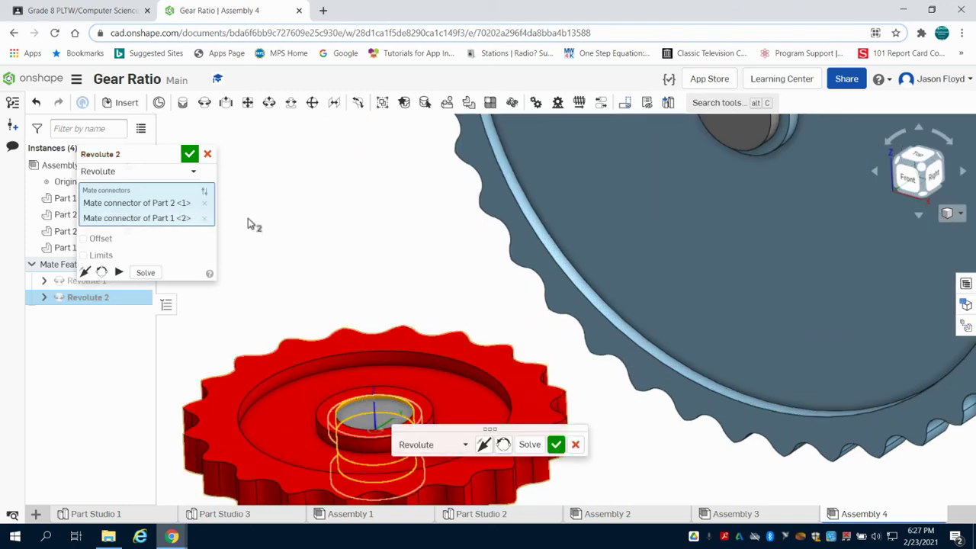
click(189, 155)
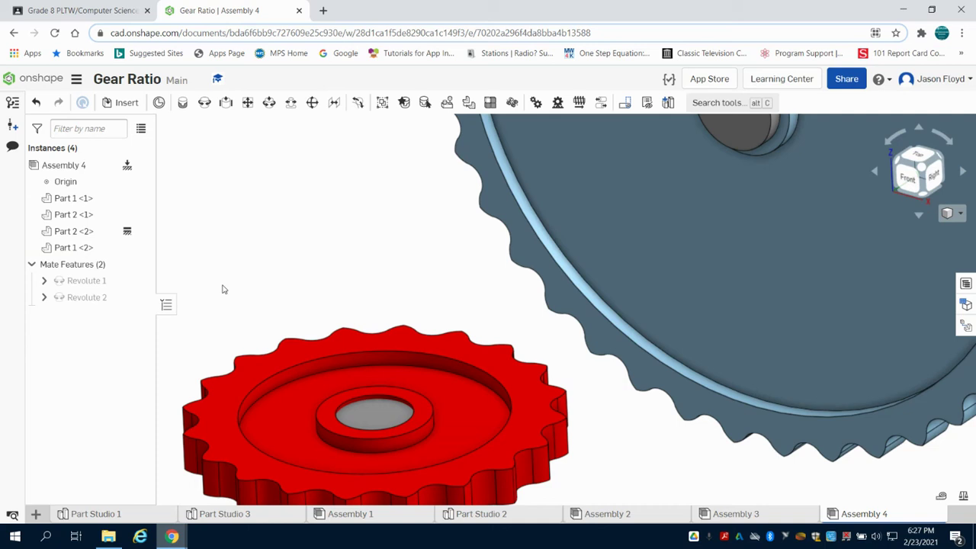
Undo the revolute mate between the free pin and the red gear.
scroll(297, 295, down, 2)
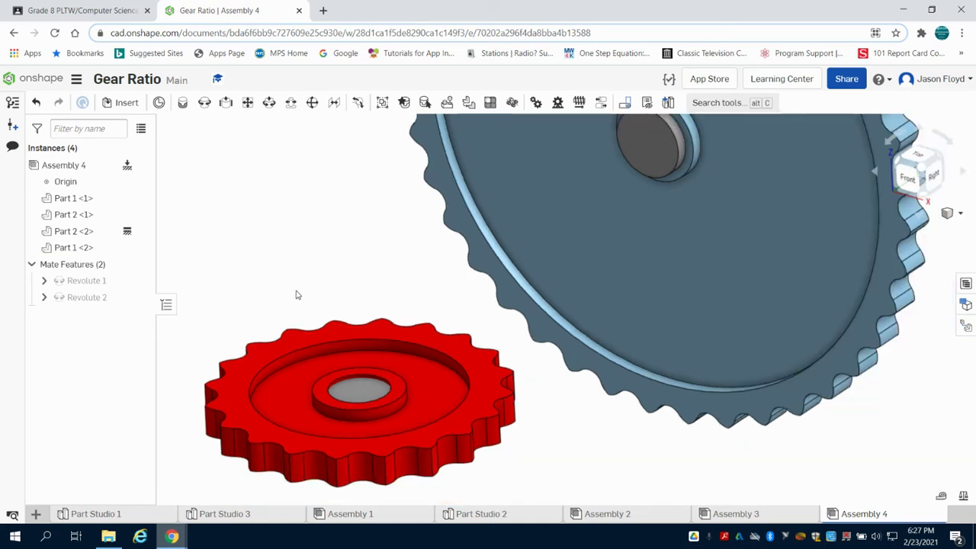
key(ctrl+z)
scroll(309, 294, down, 3)
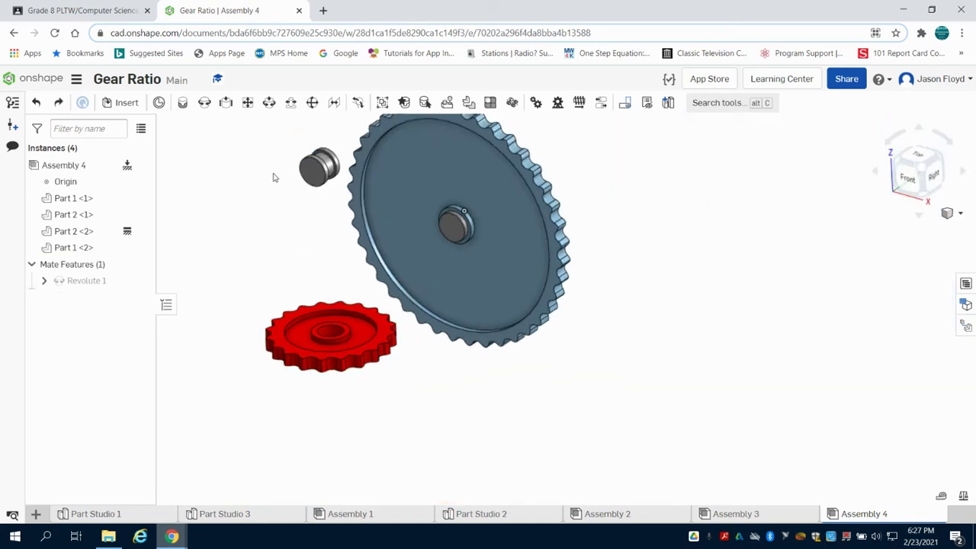
Add a revolute mate from the red gear's axle hole to the free pin's middle cylinder, picking the gear first, and end the mate command.
click(204, 102)
scroll(330, 337, up, 3)
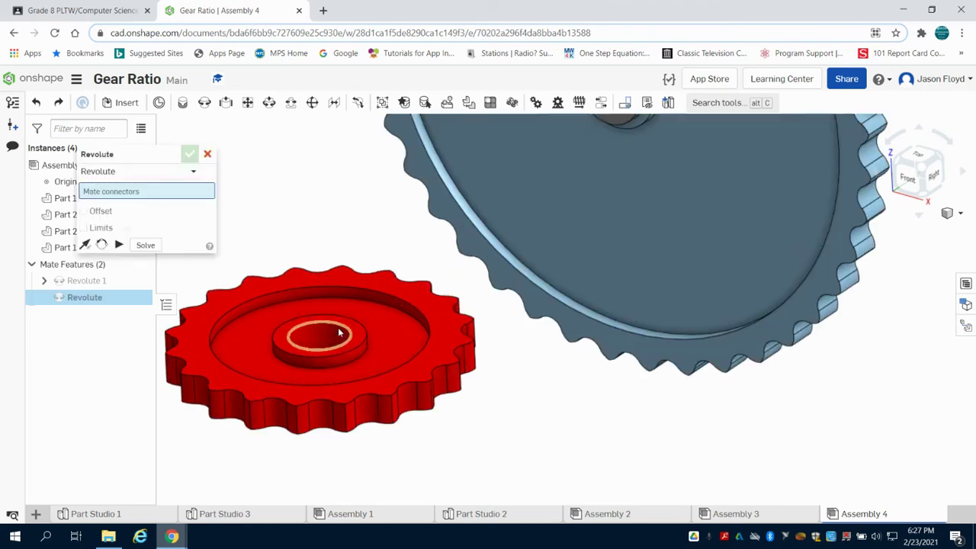
click(335, 339)
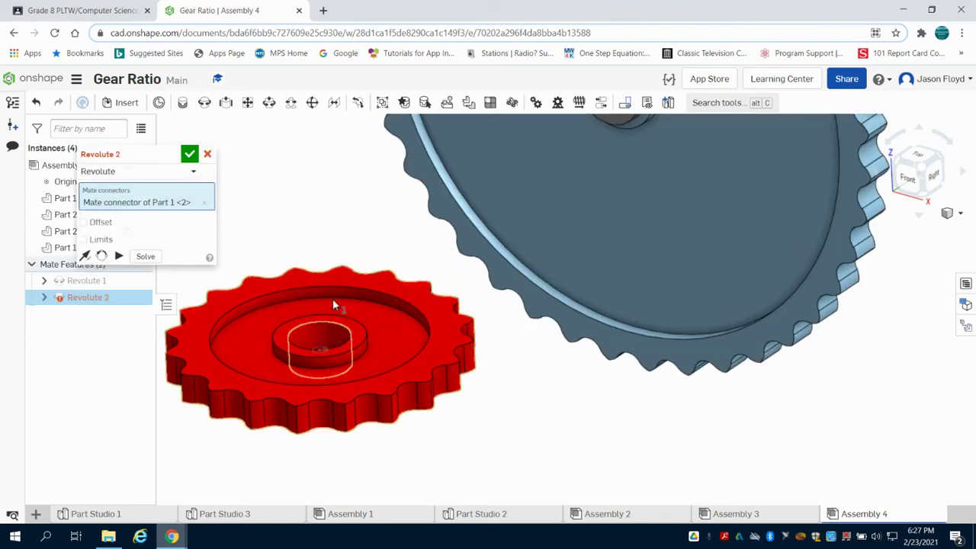
scroll(338, 235, down, 5)
scroll(320, 211, up, 5)
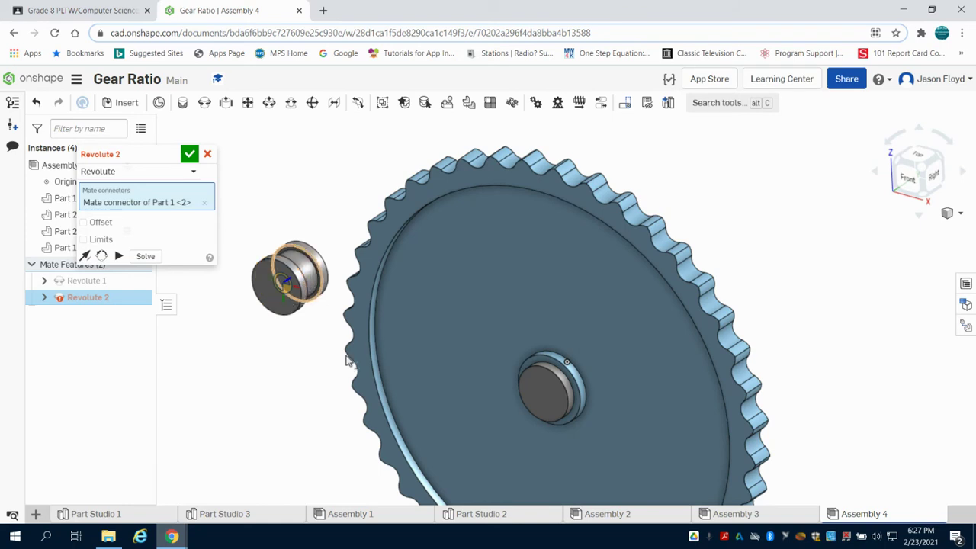
click(317, 273)
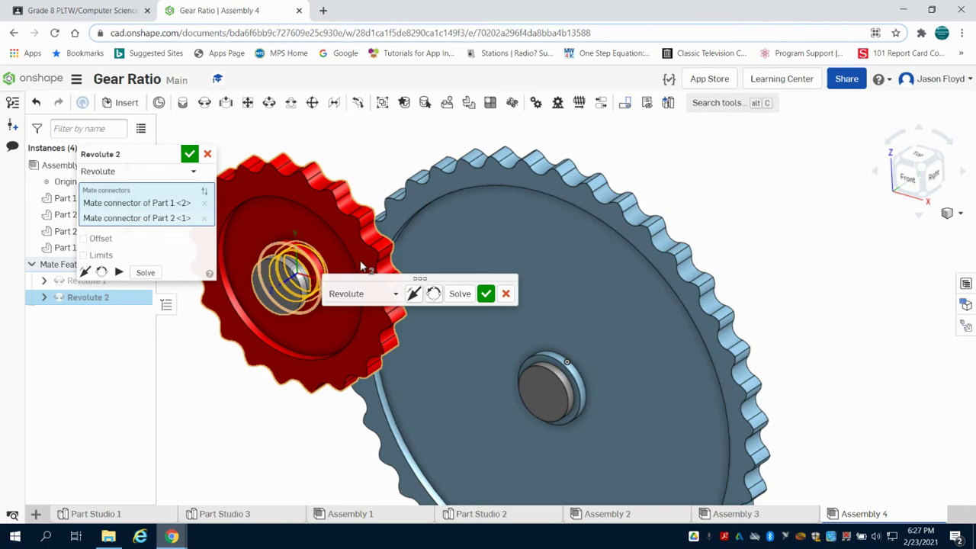
click(486, 294)
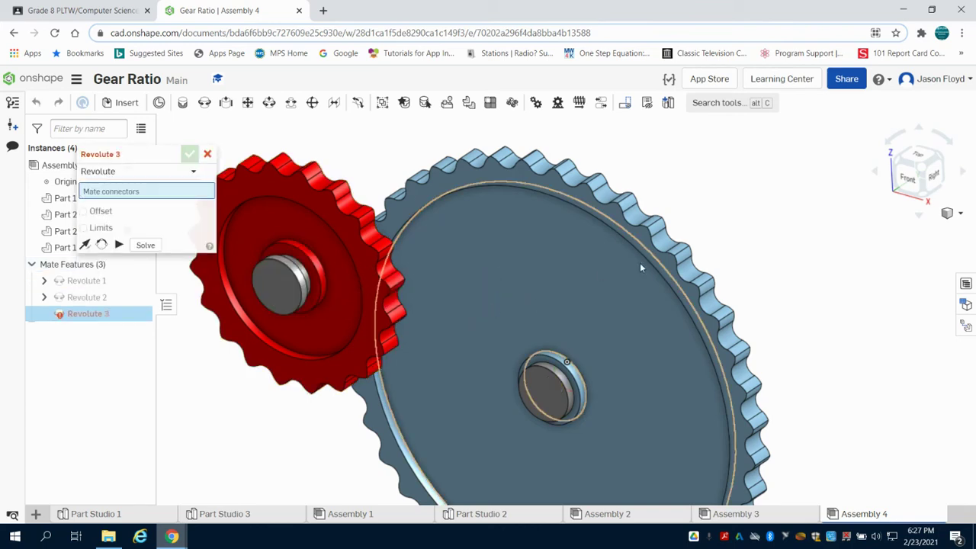
click(936, 177)
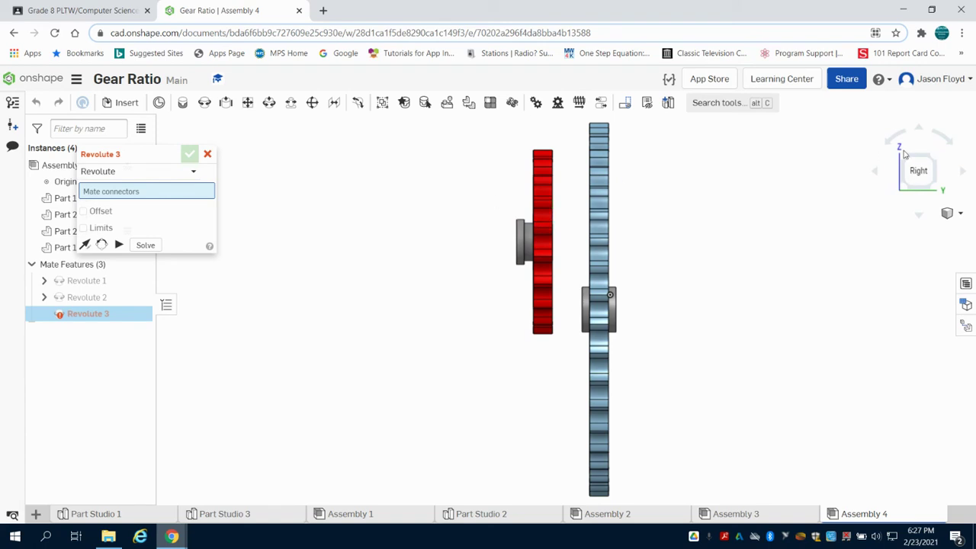
click(207, 155)
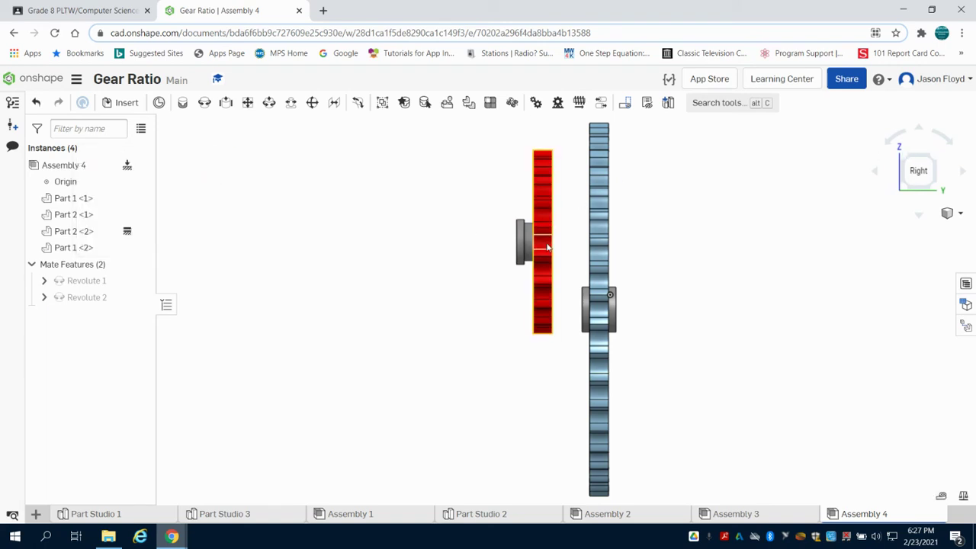
In the right view, move the red gear and its pin back toward the plane of the large gear.
click(600, 301)
mouse_move(600, 301)
mouse_down()
mouse_move(610, 295)
mouse_move(613, 309)
mouse_up()
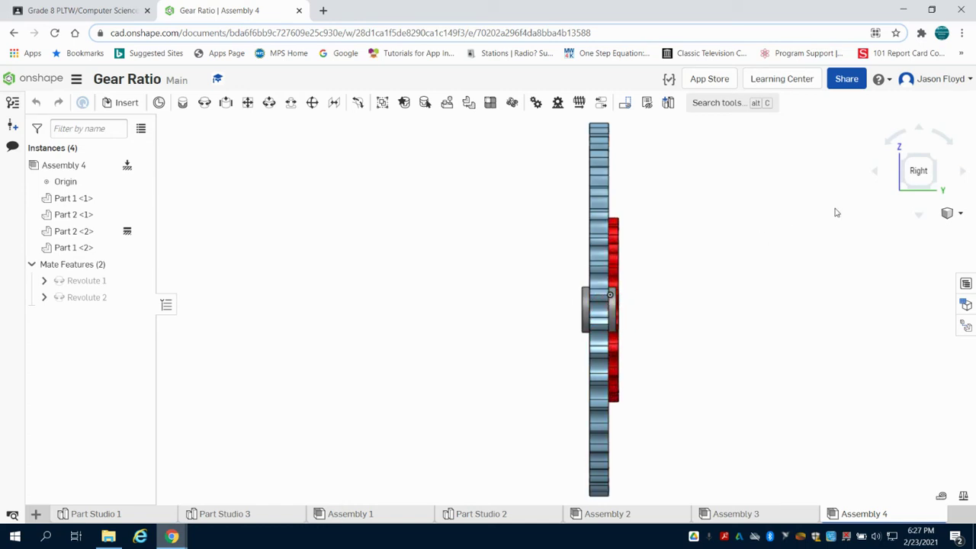
click(899, 175)
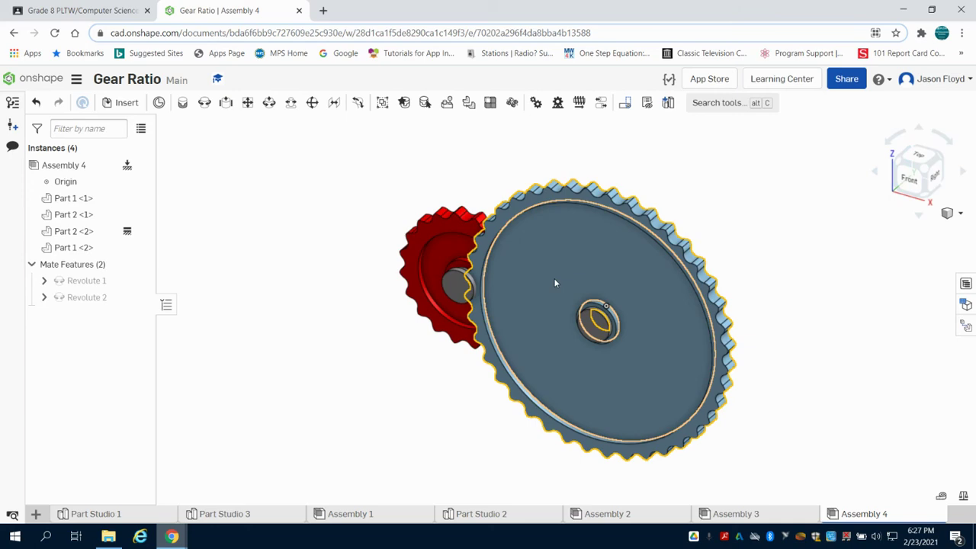
In the front view, move the red gear with its pin to the large gear's right side so their teeth meet.
click(909, 178)
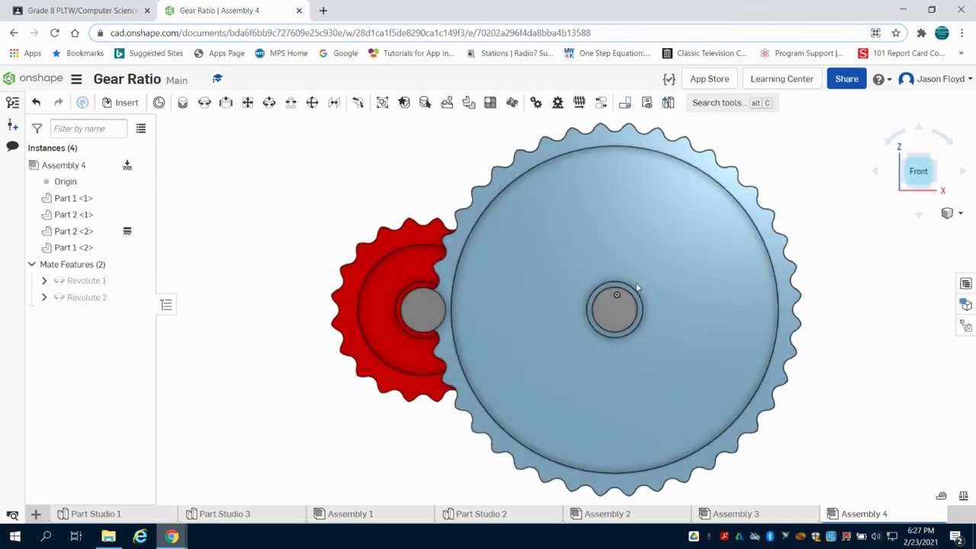
drag(437, 314, 902, 306)
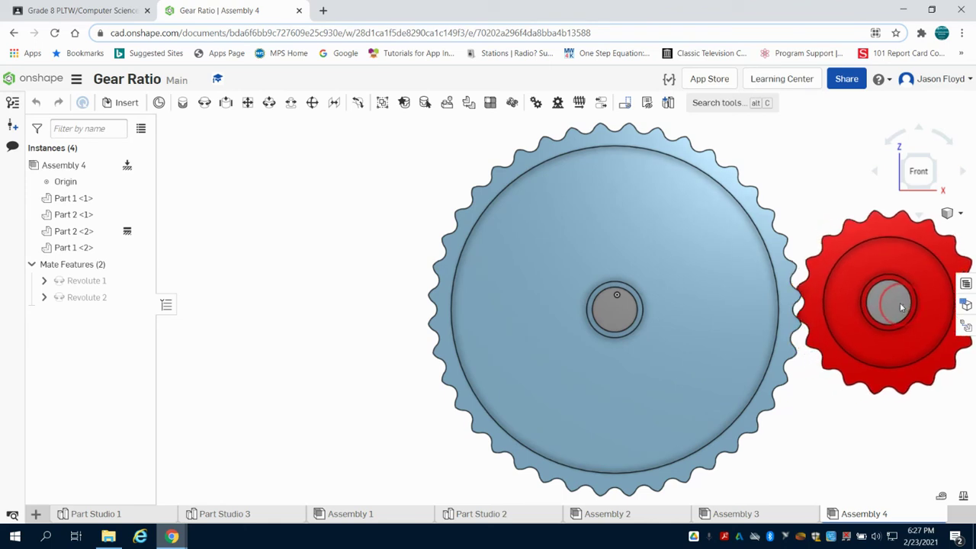
drag(900, 307, 899, 304)
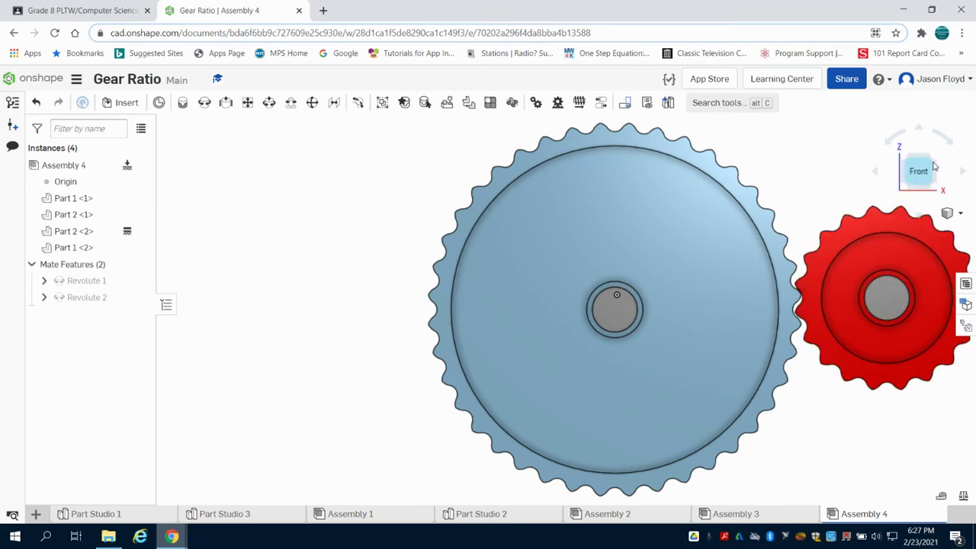
Nudge the red gear slightly toward the large gear and fix its axle pin, Part 2 <1>, in place.
click(933, 163)
scroll(676, 338, up, 5)
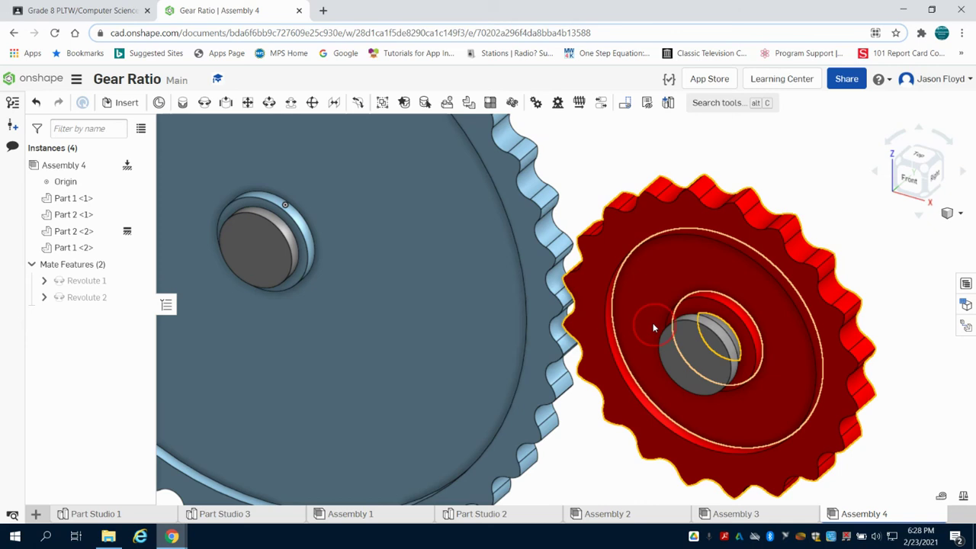
click(652, 324)
drag(653, 328, 650, 321)
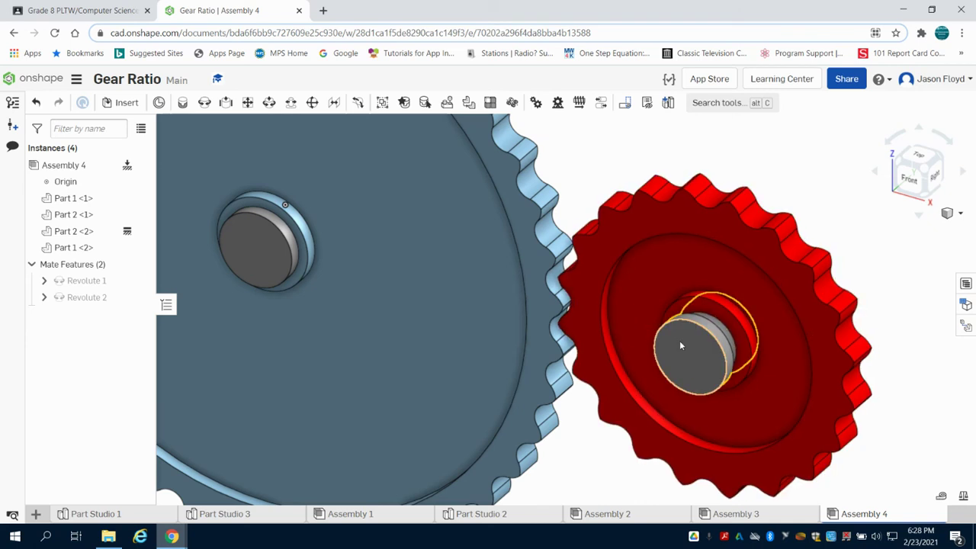
right_click(681, 346)
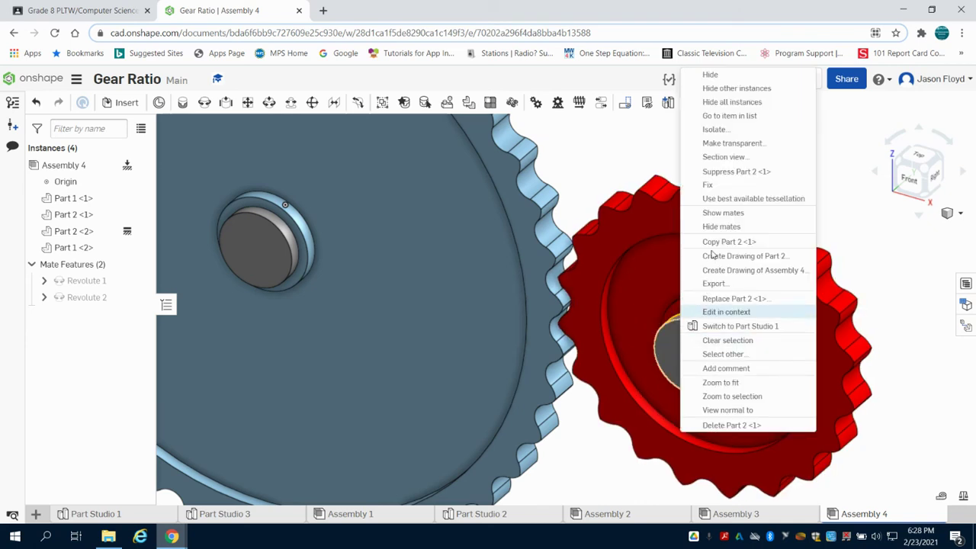
click(708, 185)
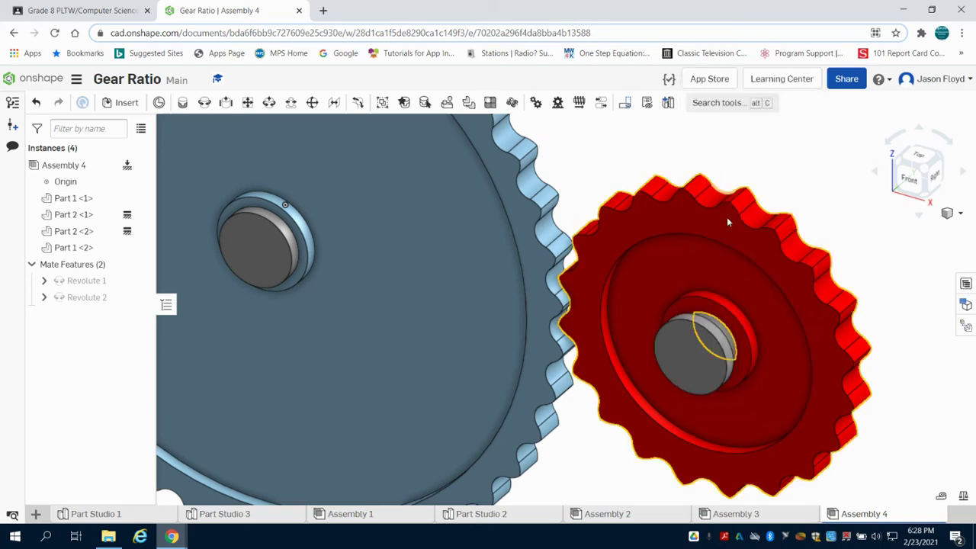
Add a gear relation between the Revolute 1 and Revolute 2 mates with a relation ratio of 2.
click(900, 164)
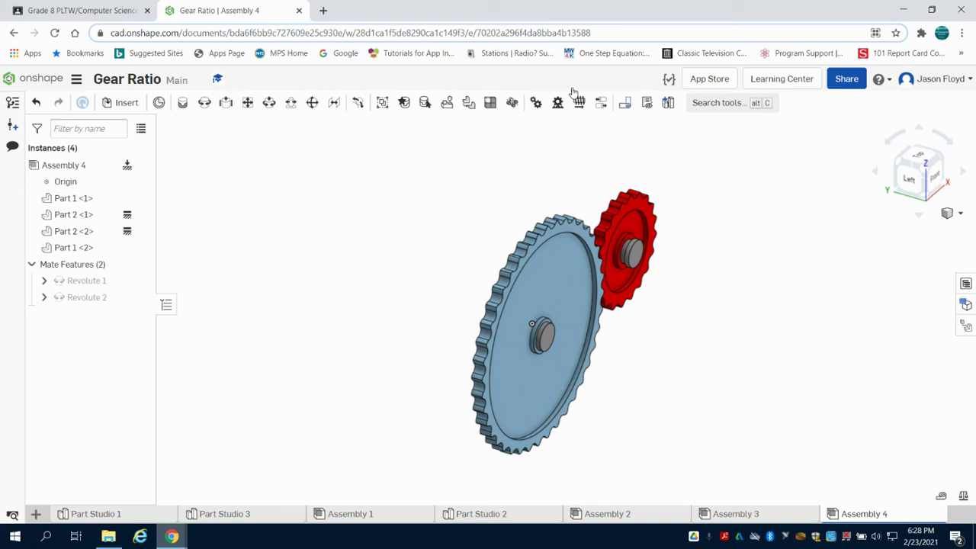
click(538, 103)
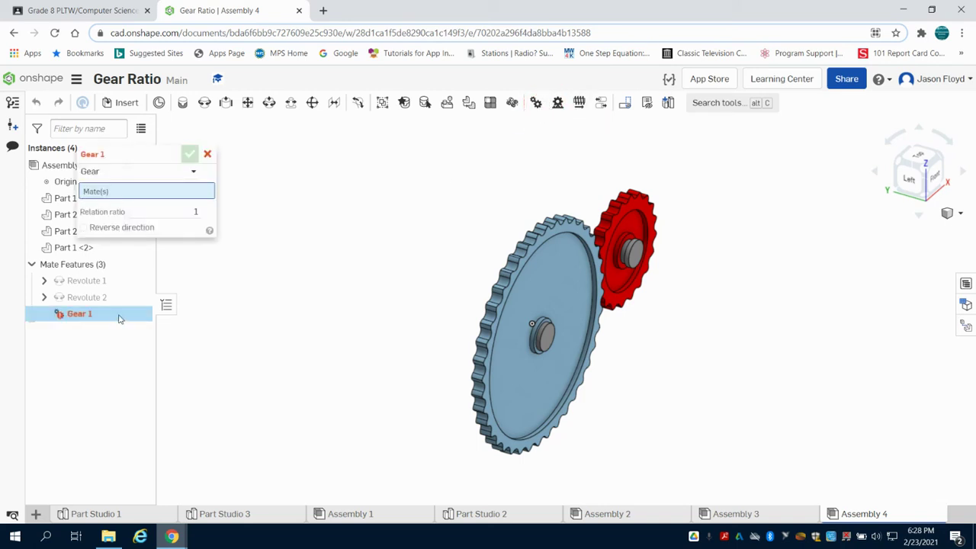
click(101, 281)
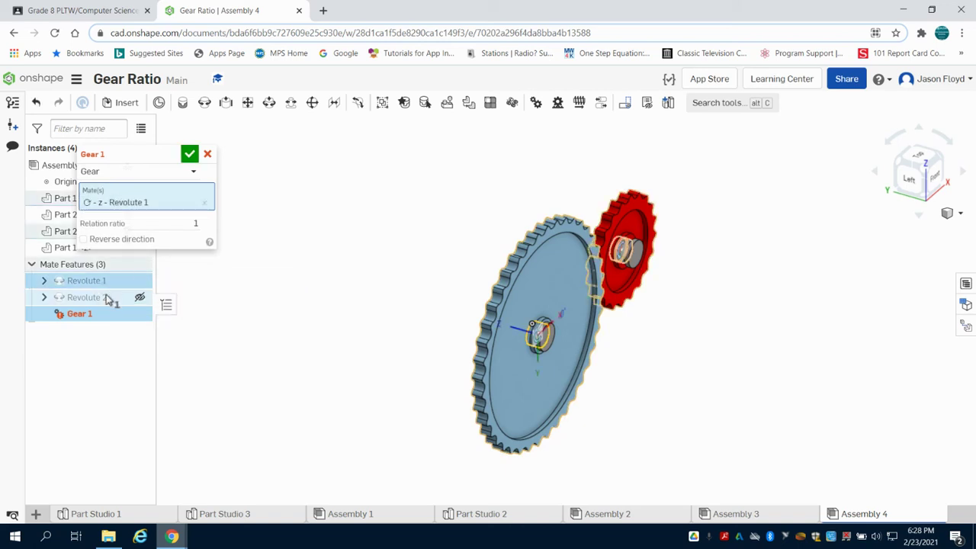
click(107, 299)
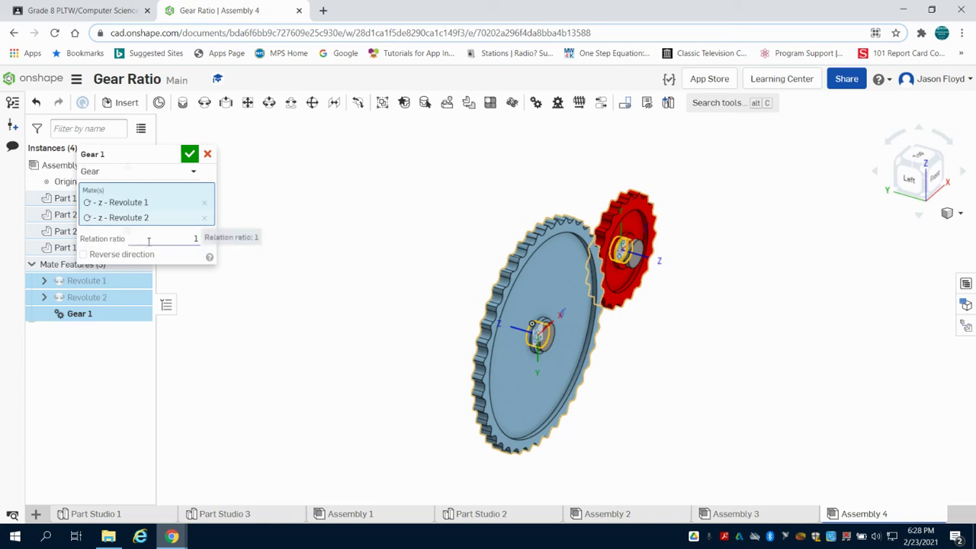
click(169, 241)
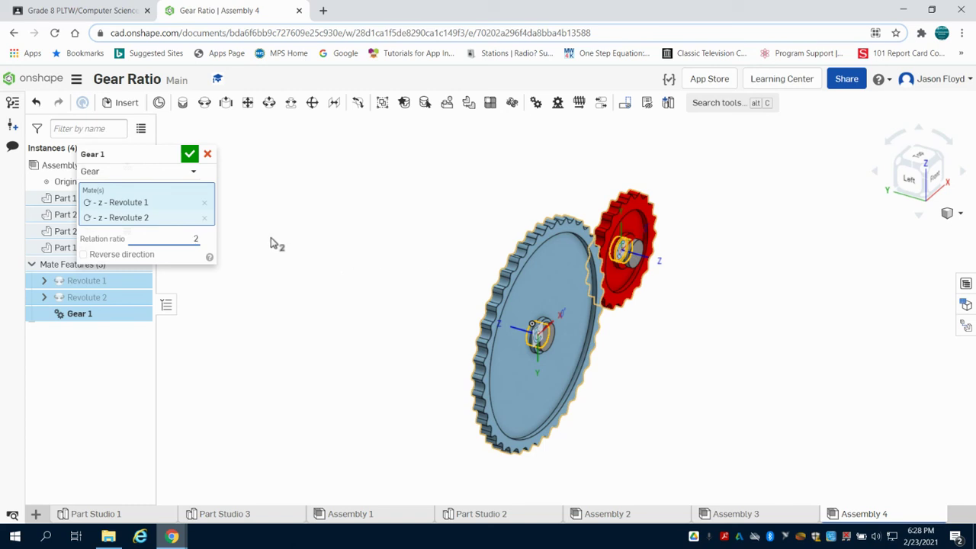
text(2)
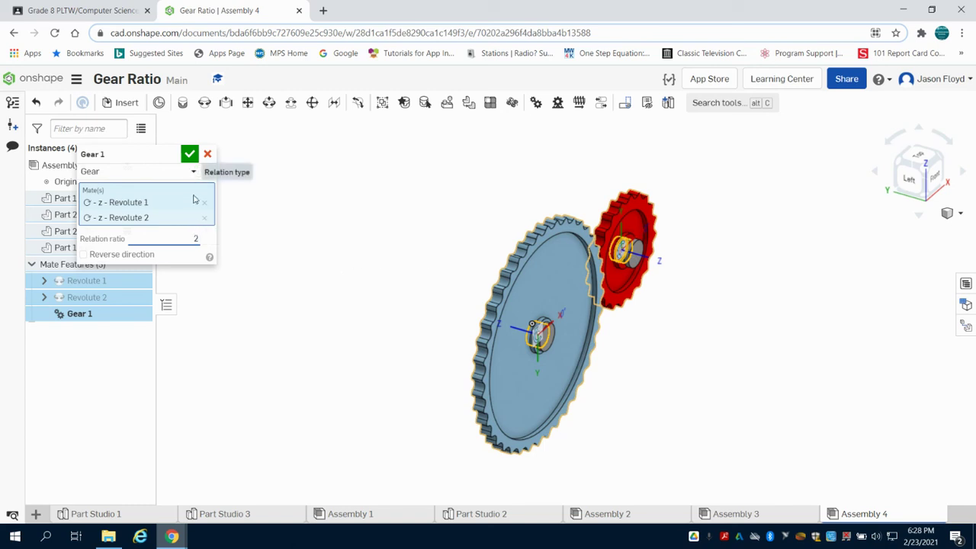
click(196, 159)
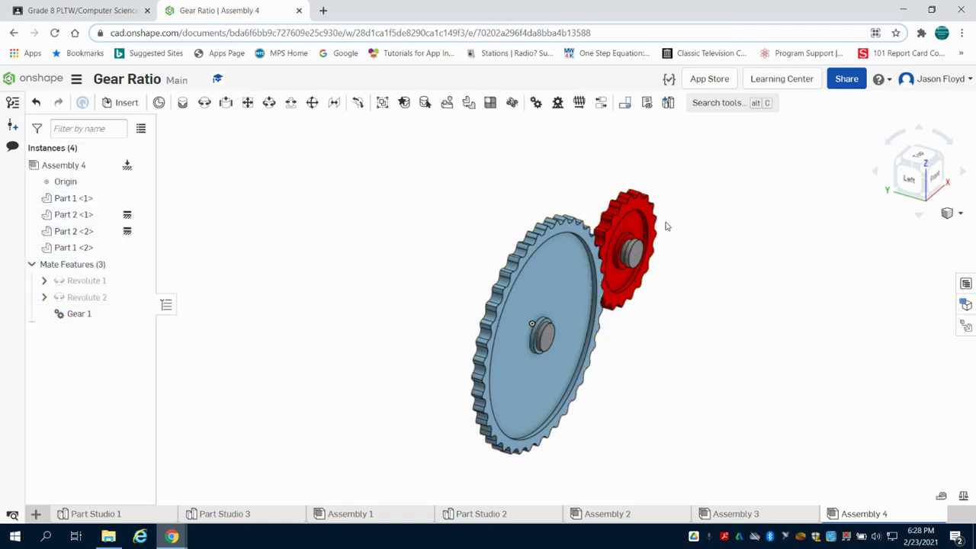
Animate the Revolute 1 mate from 0 to 360 degrees with looping playback and examine the turning gears from several angles.
right_drag(716, 275, 669, 300)
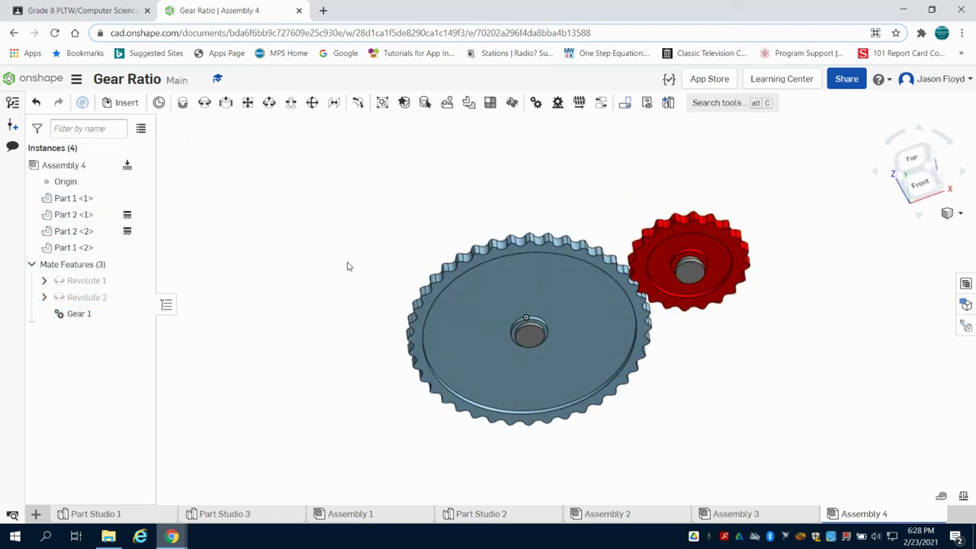
right_click(98, 282)
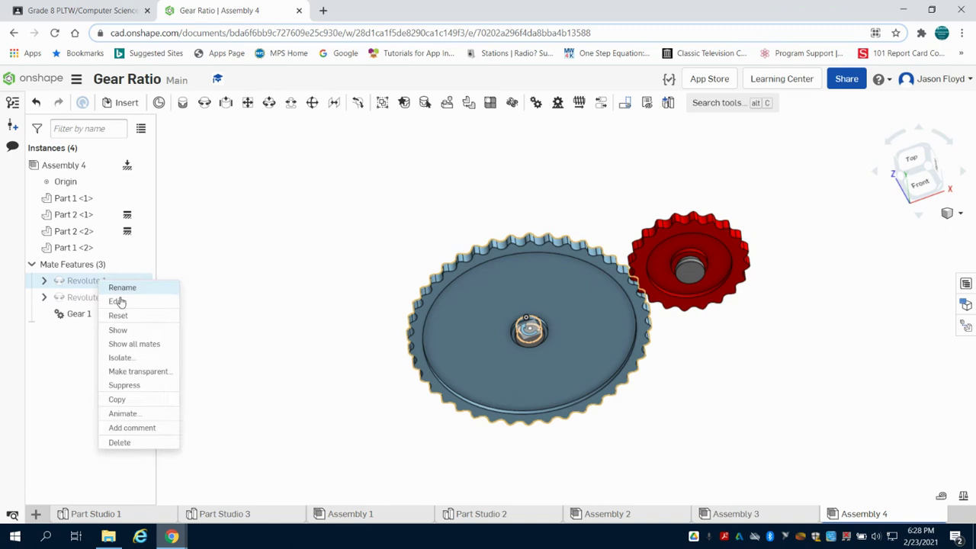
click(124, 413)
click(247, 249)
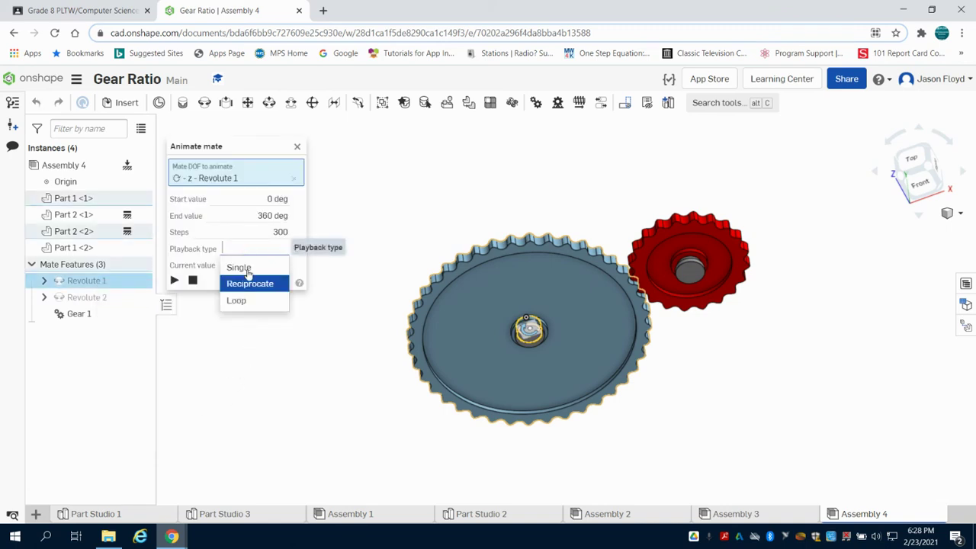
click(247, 302)
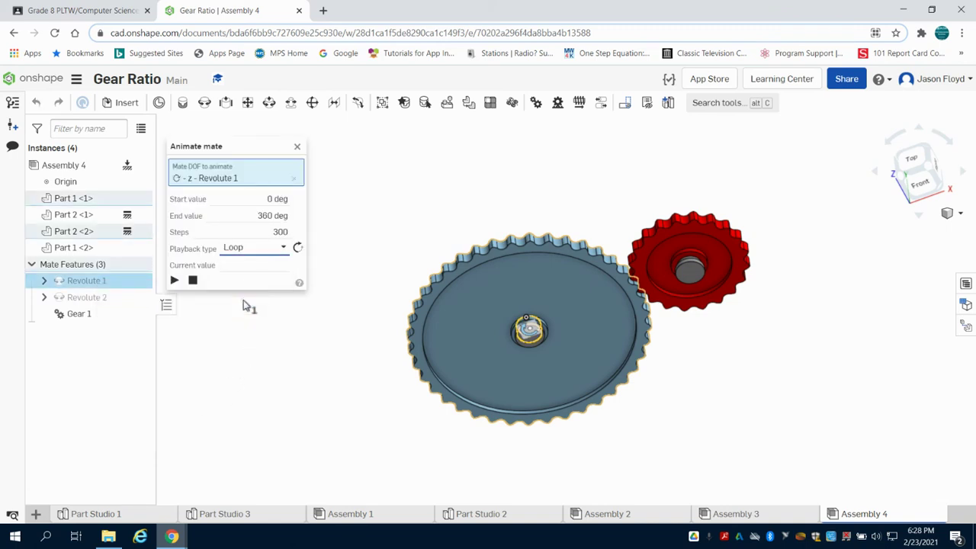
click(175, 281)
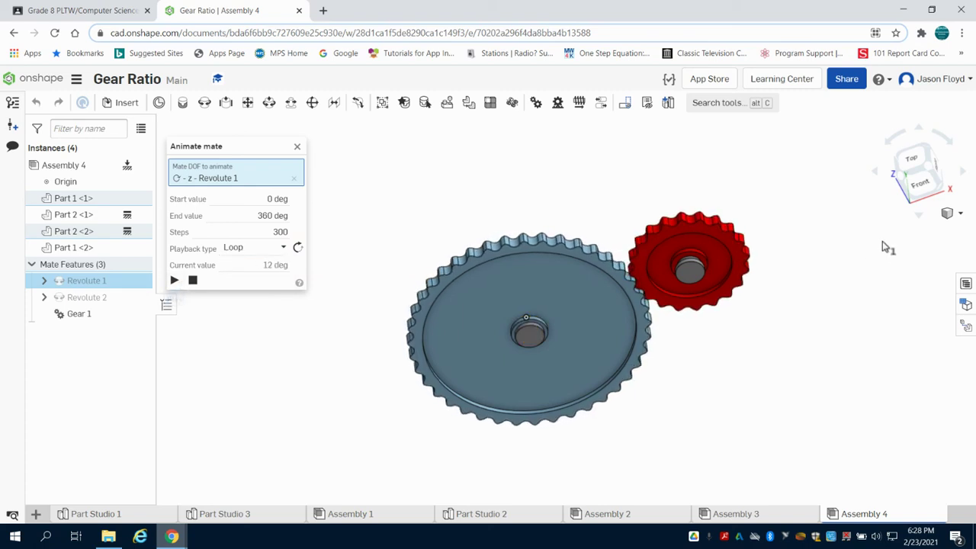
right_drag(876, 242, 793, 235)
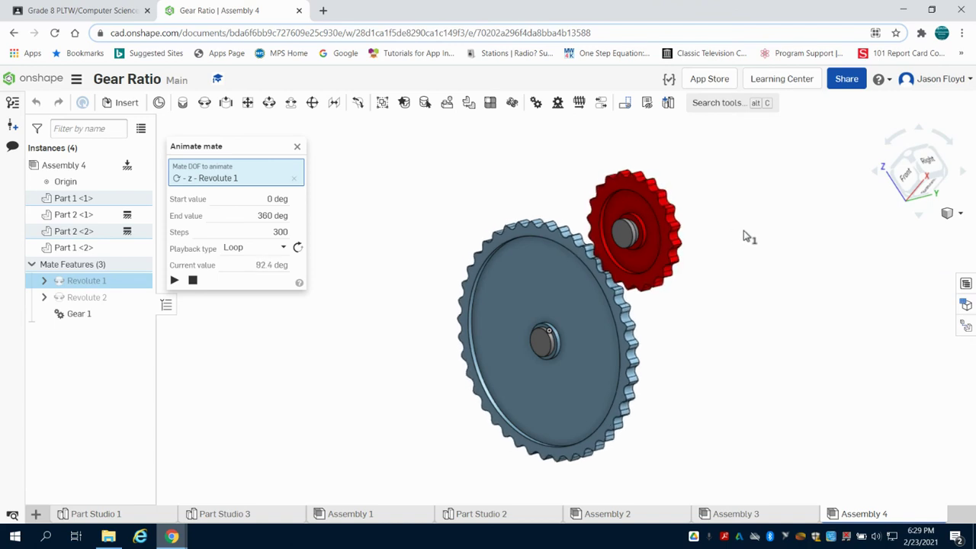
right_drag(751, 233, 806, 251)
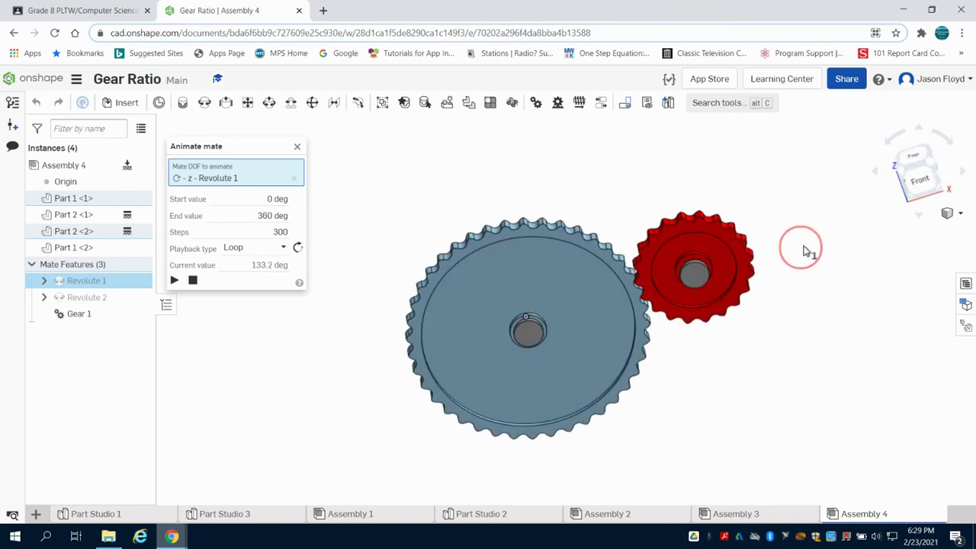